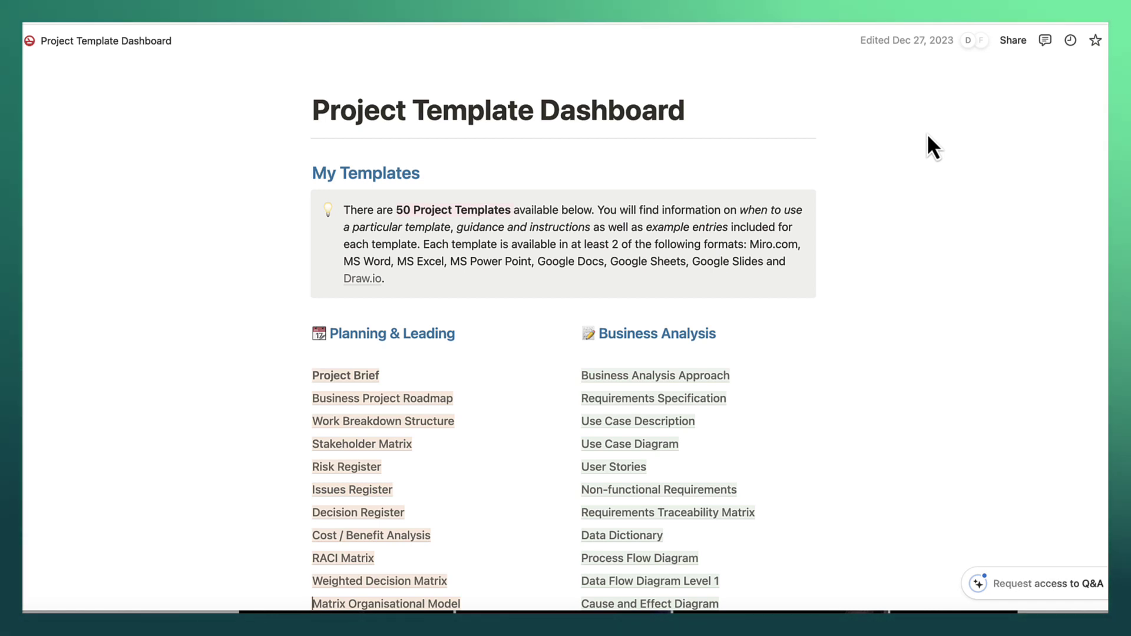
{"action": "scroll", "coordinate": [821, 348], "scroll_direction": "down", "scroll_amount": 2}
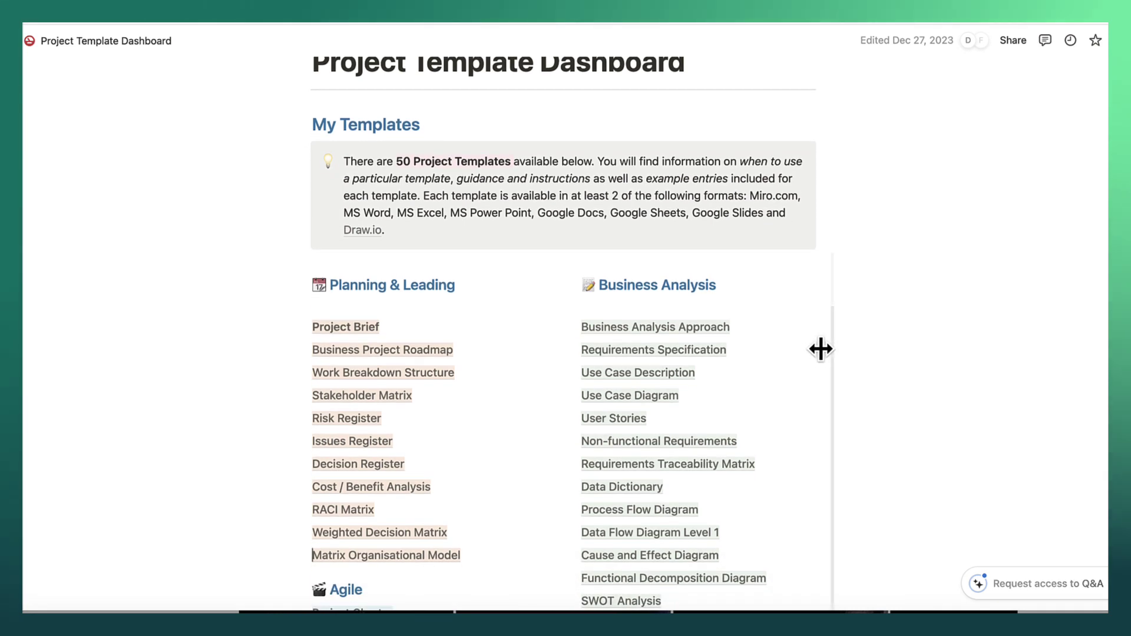
{"action": "scroll", "coordinate": [840, 404], "scroll_direction": "down", "scroll_amount": 8}
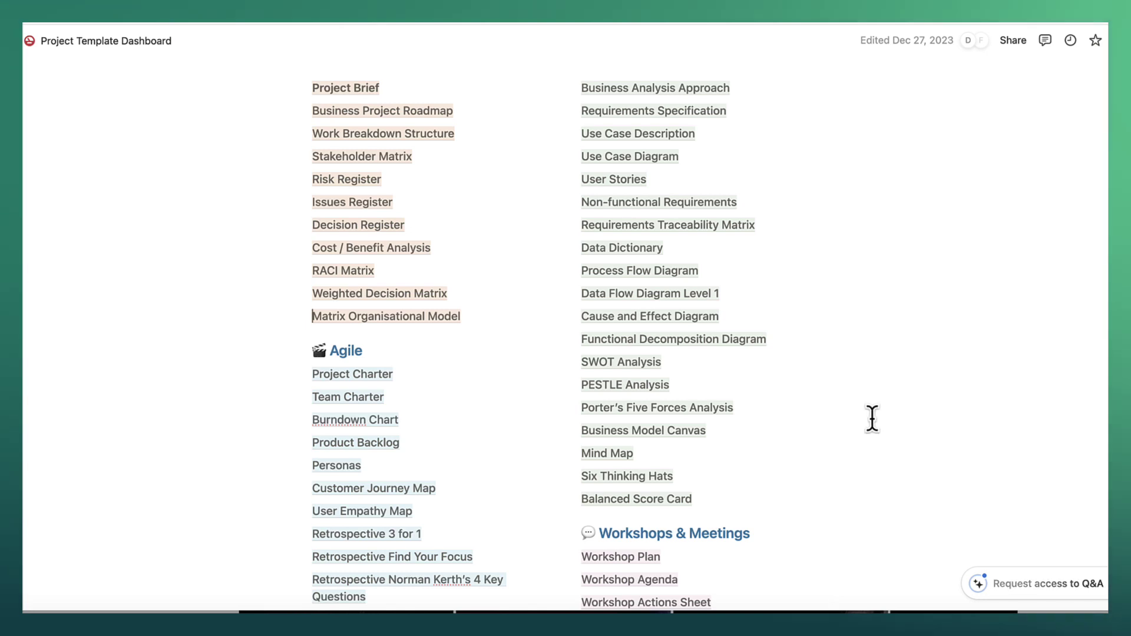
{"action": "scroll", "coordinate": [872, 418], "scroll_direction": "down", "scroll_amount": 3}
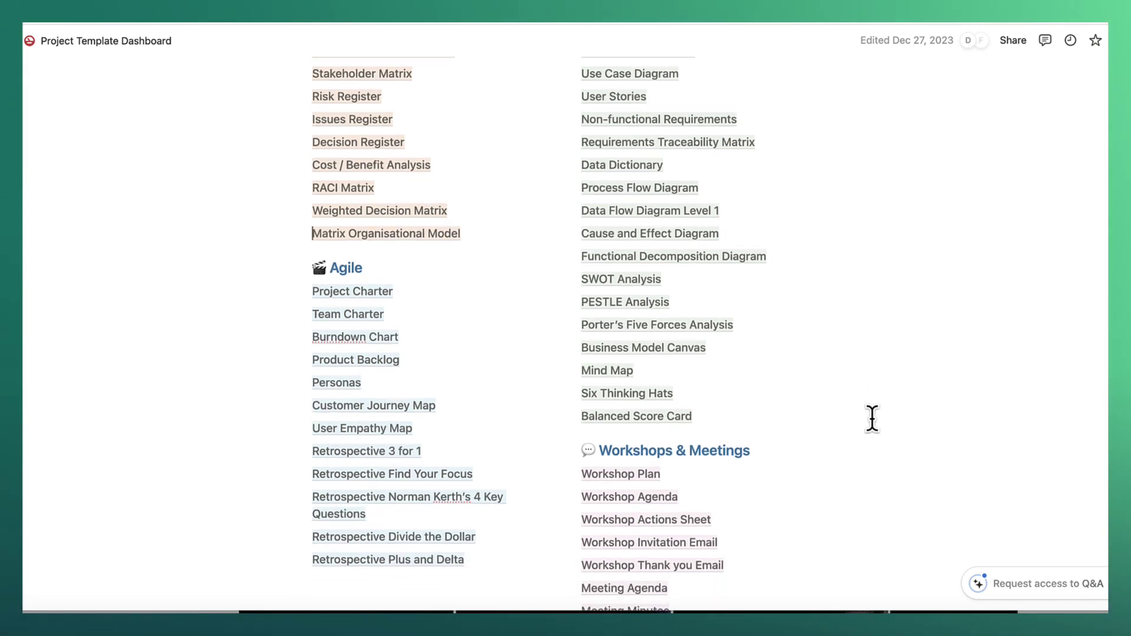
{"action": "scroll", "coordinate": [872, 419], "scroll_direction": "down", "scroll_amount": 4}
{"action": "scroll", "coordinate": [872, 418], "scroll_direction": "up", "scroll_amount": 8}
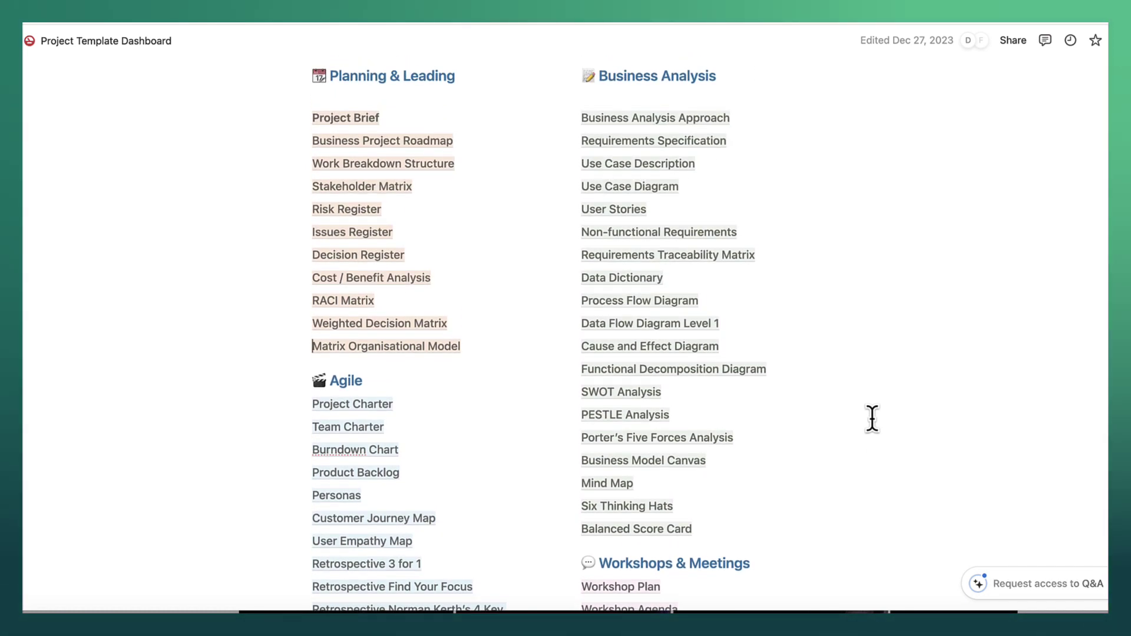
{"action": "scroll", "coordinate": [867, 395], "scroll_direction": "up", "scroll_amount": 2}
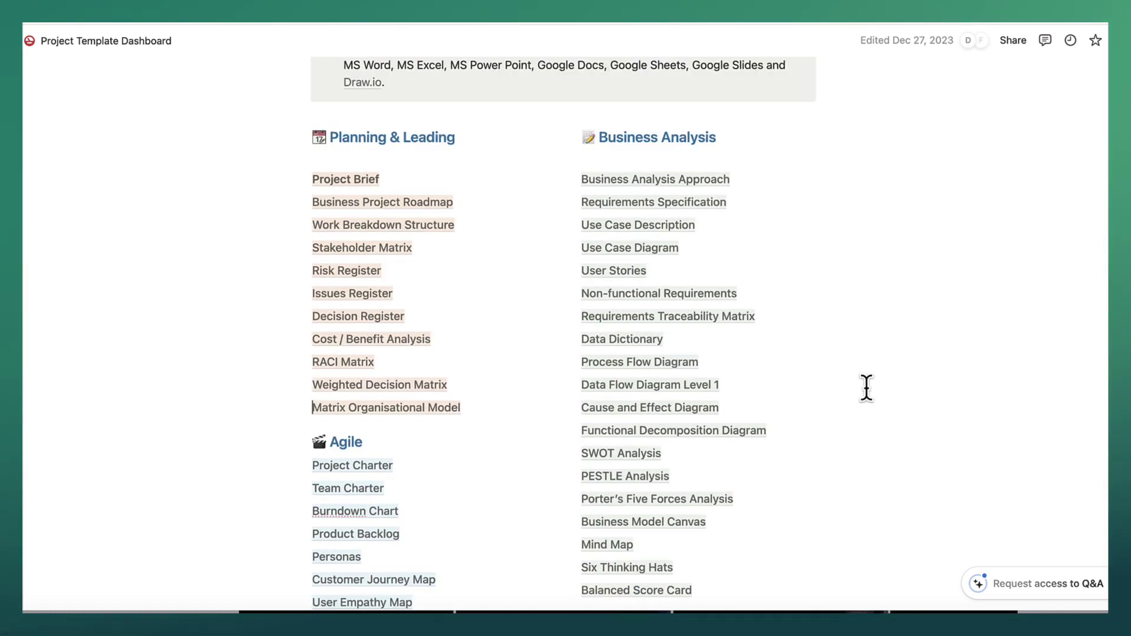
{"action": "scroll", "coordinate": [867, 388], "scroll_direction": "up", "scroll_amount": 4}
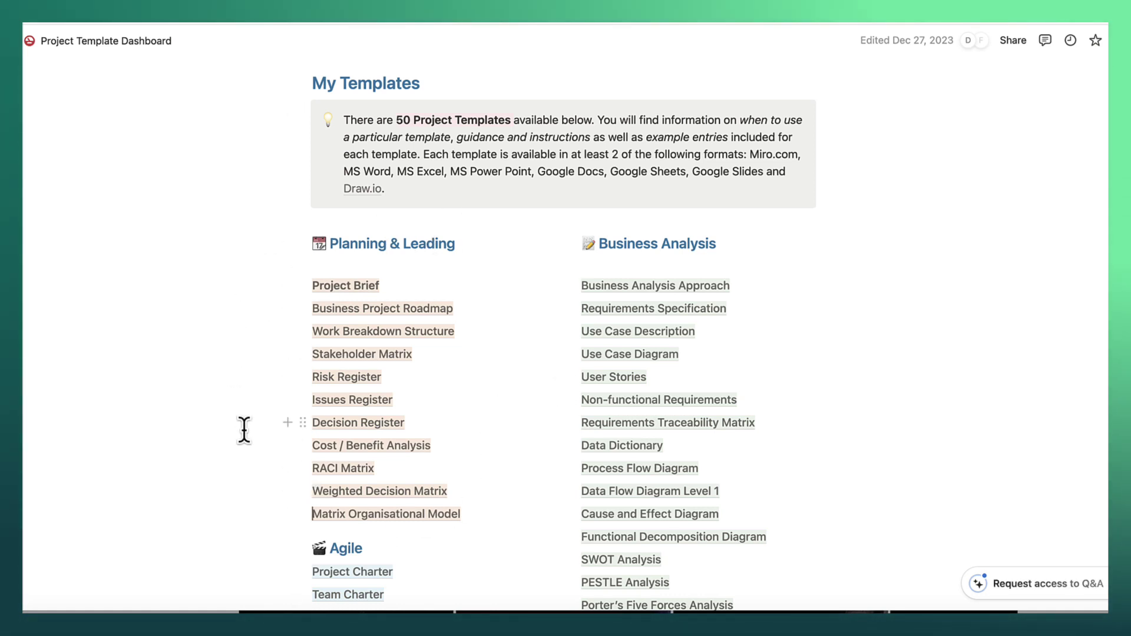
{"action": "scroll", "coordinate": [490, 535], "scroll_direction": "down", "scroll_amount": 3}
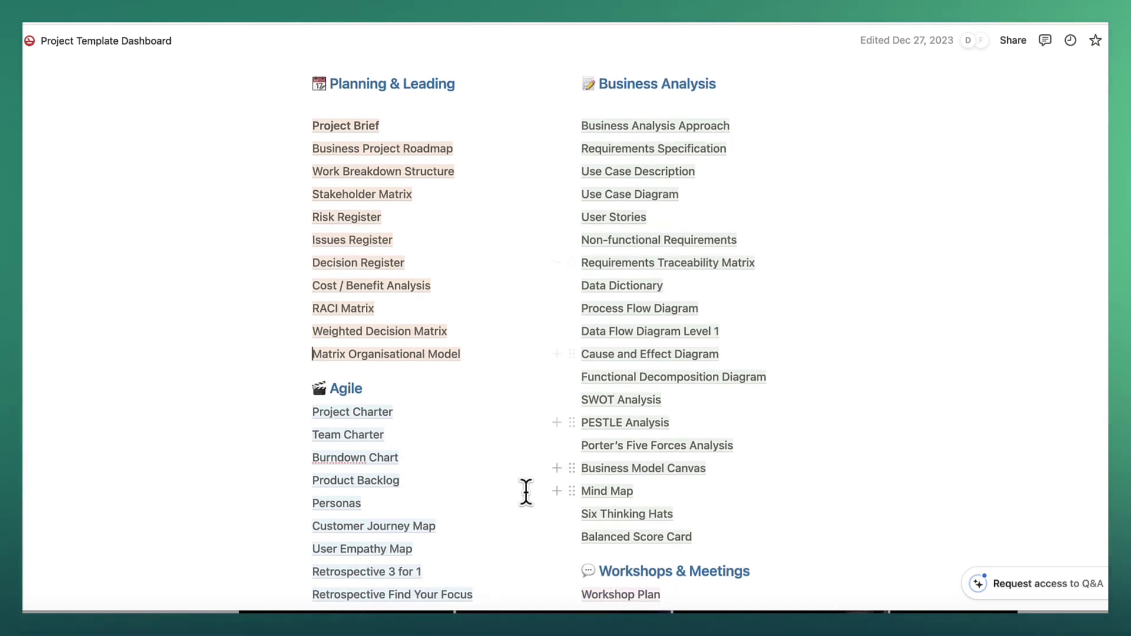
{"action": "scroll", "coordinate": [526, 492], "scroll_direction": "down", "scroll_amount": 4}
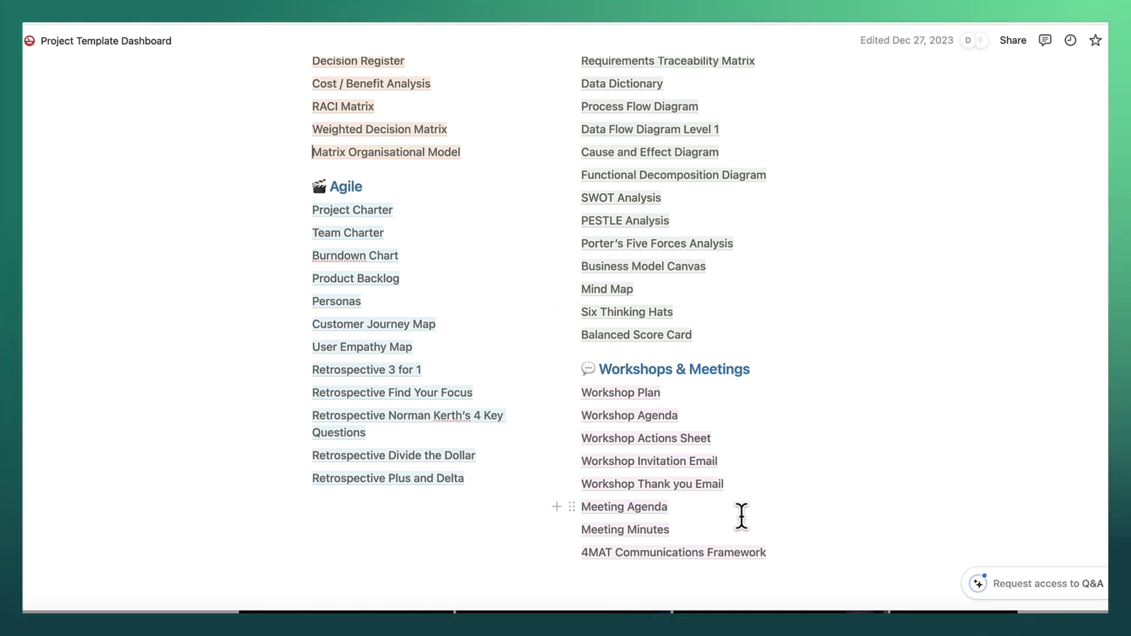
{"action": "scroll", "coordinate": [745, 463], "scroll_direction": "up", "scroll_amount": 5}
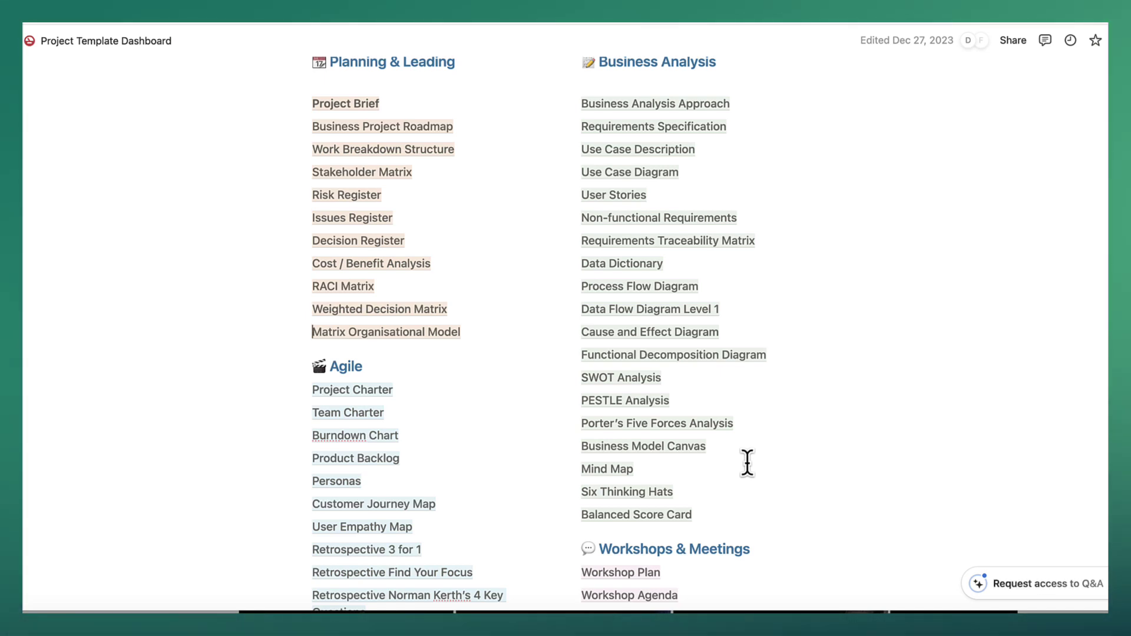
Bring the Agile Extension PDF forward and scroll its contents to Chapter 7 Techniques, 7.1–7.24 Visioning
{"action": "key", "text": "super+Tab"}
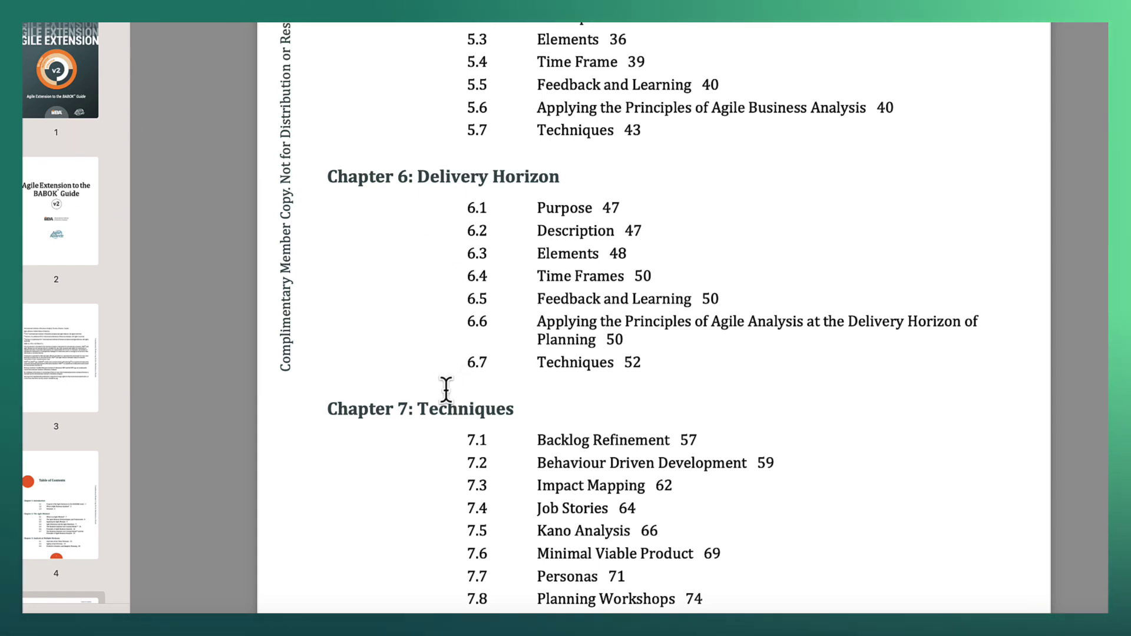
{"action": "scroll", "coordinate": [445, 389], "scroll_direction": "down", "scroll_amount": 3}
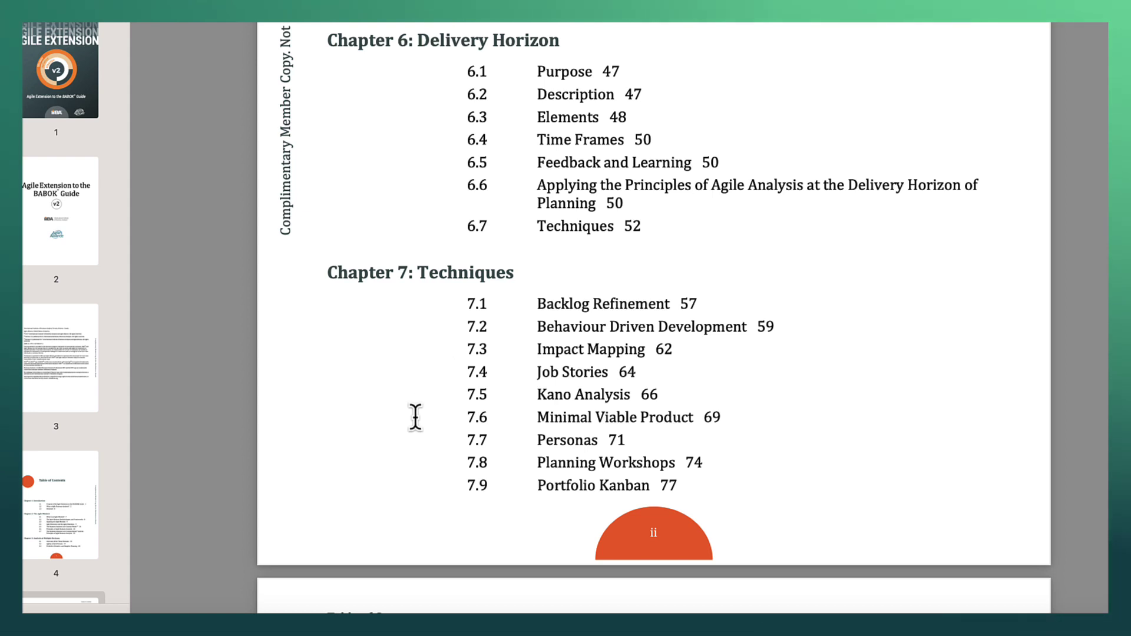
{"action": "scroll", "coordinate": [414, 416], "scroll_direction": "down", "scroll_amount": 5}
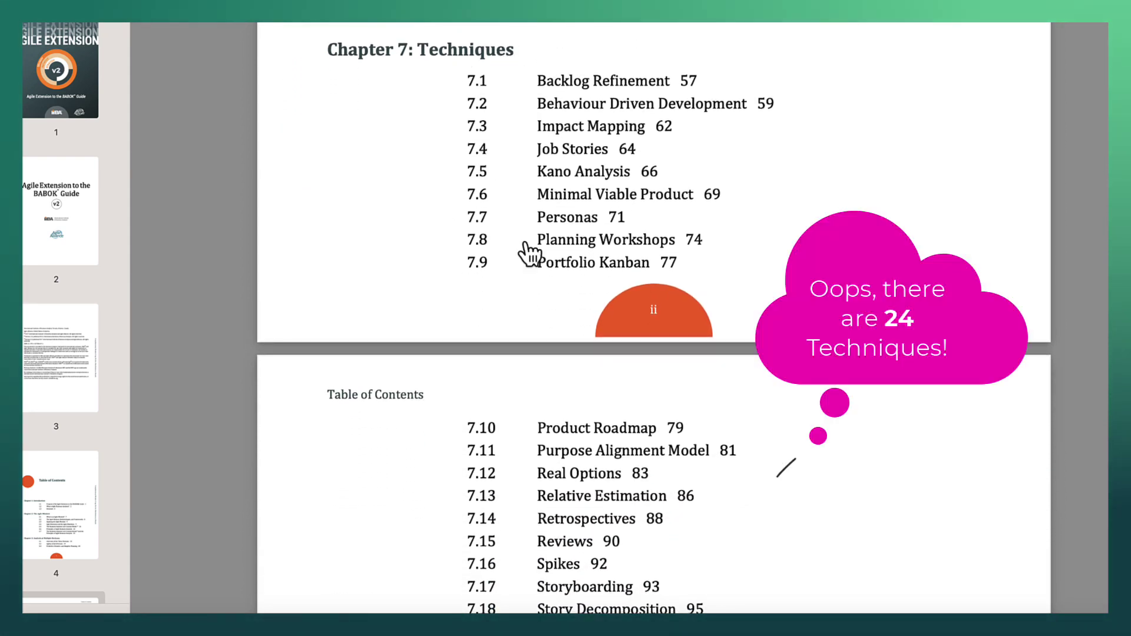
{"action": "scroll", "coordinate": [525, 265], "scroll_direction": "down", "scroll_amount": 3}
{"action": "scroll", "coordinate": [531, 277], "scroll_direction": "down", "scroll_amount": 3}
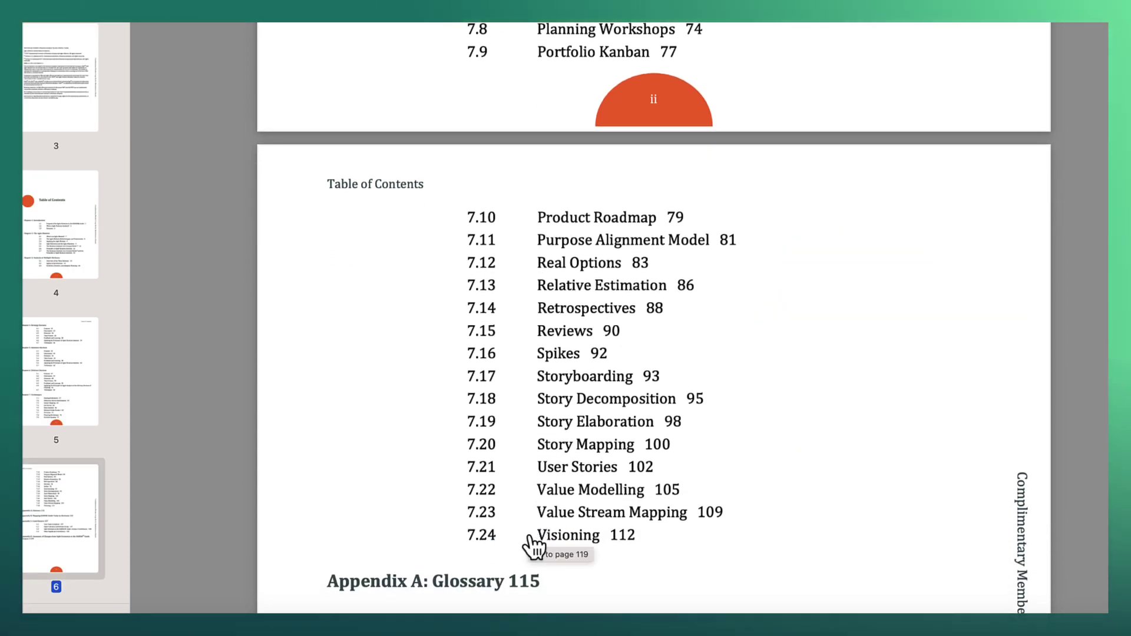
{"action": "scroll", "coordinate": [515, 177], "scroll_direction": "up", "scroll_amount": 1}
{"action": "scroll", "coordinate": [515, 177], "scroll_direction": "up", "scroll_amount": 2}
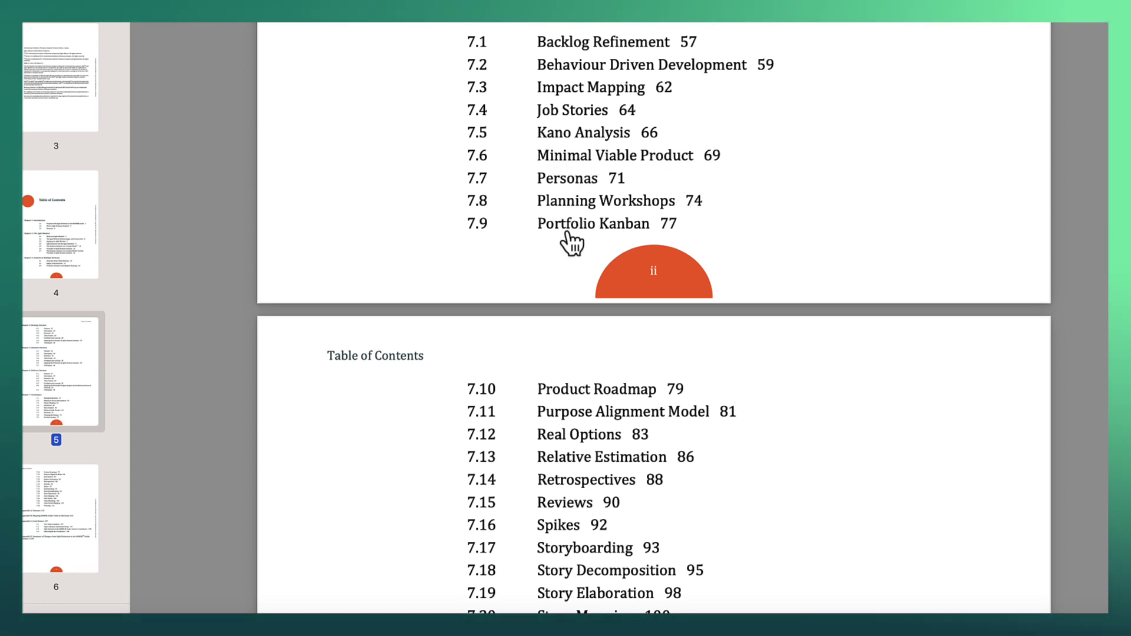
{"action": "scroll", "coordinate": [542, 424], "scroll_direction": "down", "scroll_amount": 2}
{"action": "scroll", "coordinate": [544, 434], "scroll_direction": "down", "scroll_amount": 1}
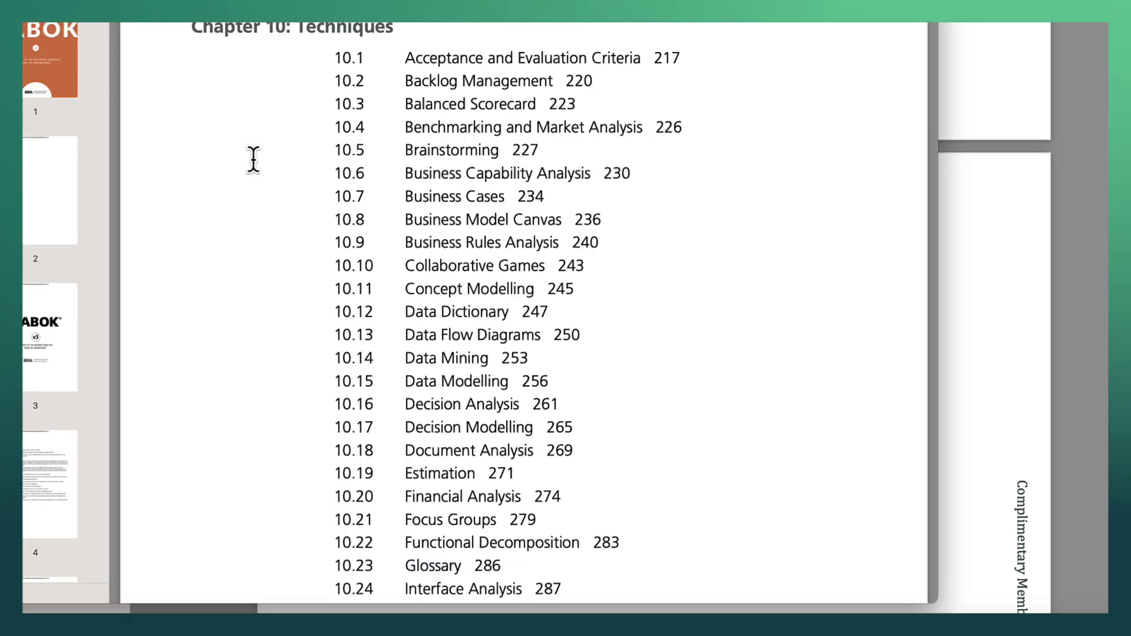
Scroll the BABOK v3 contents to show 10.1 Acceptance and Evaluation Criteria through 10.24 Interface Analysis
{"action": "scroll", "coordinate": [58, 190], "scroll_direction": "up", "scroll_amount": 1}
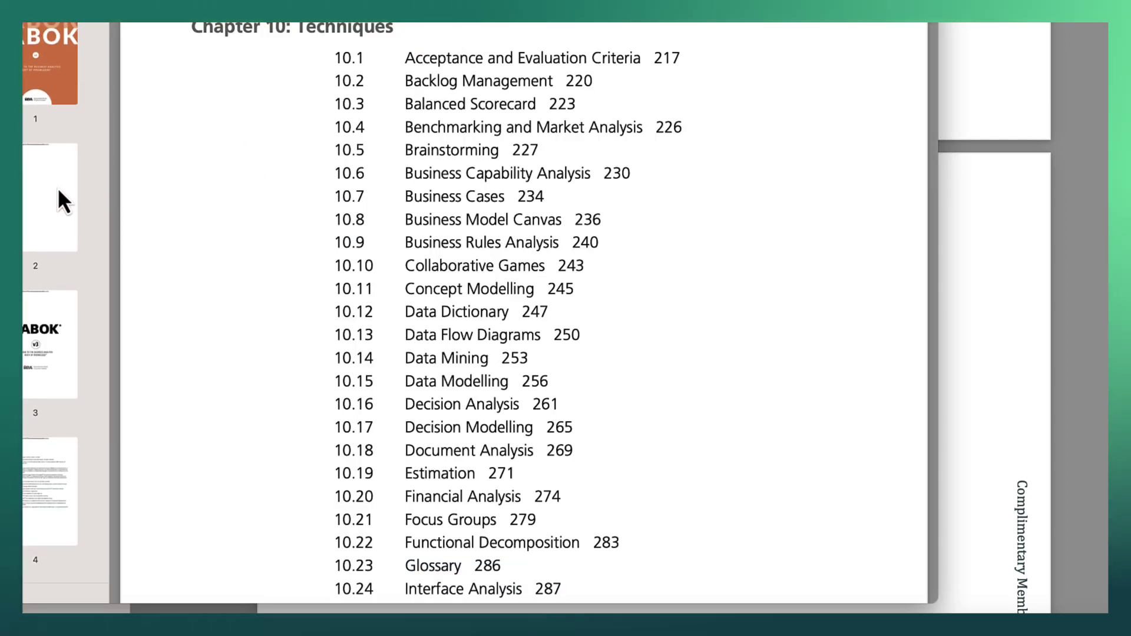
{"action": "scroll", "coordinate": [204, 202], "scroll_direction": "up", "scroll_amount": 2}
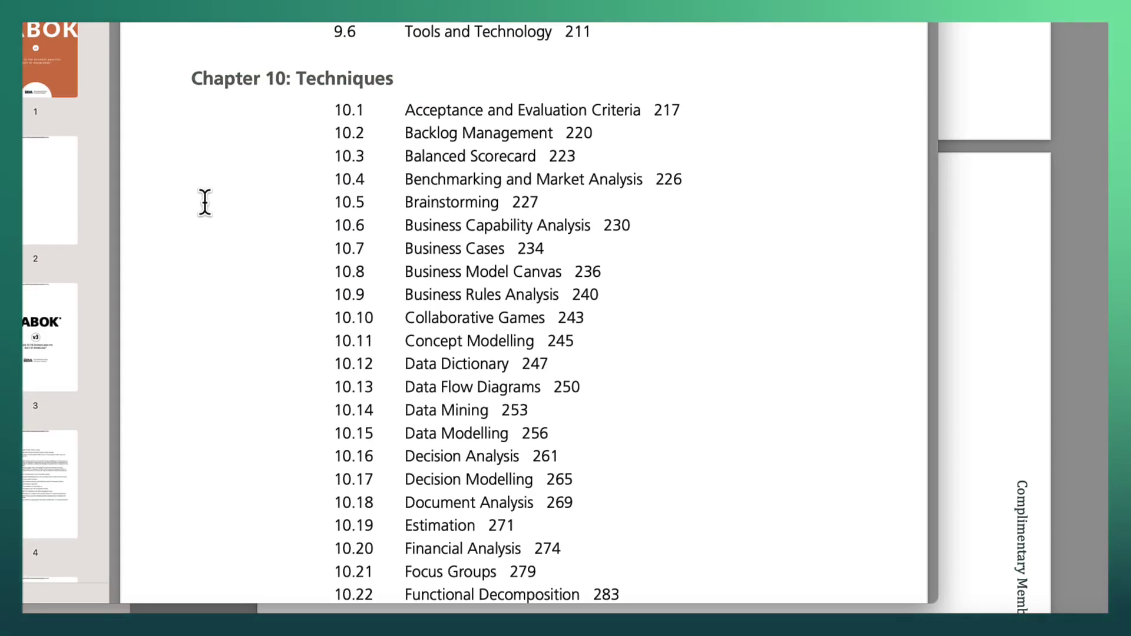
{"action": "scroll", "coordinate": [264, 178], "scroll_direction": "down", "scroll_amount": 1}
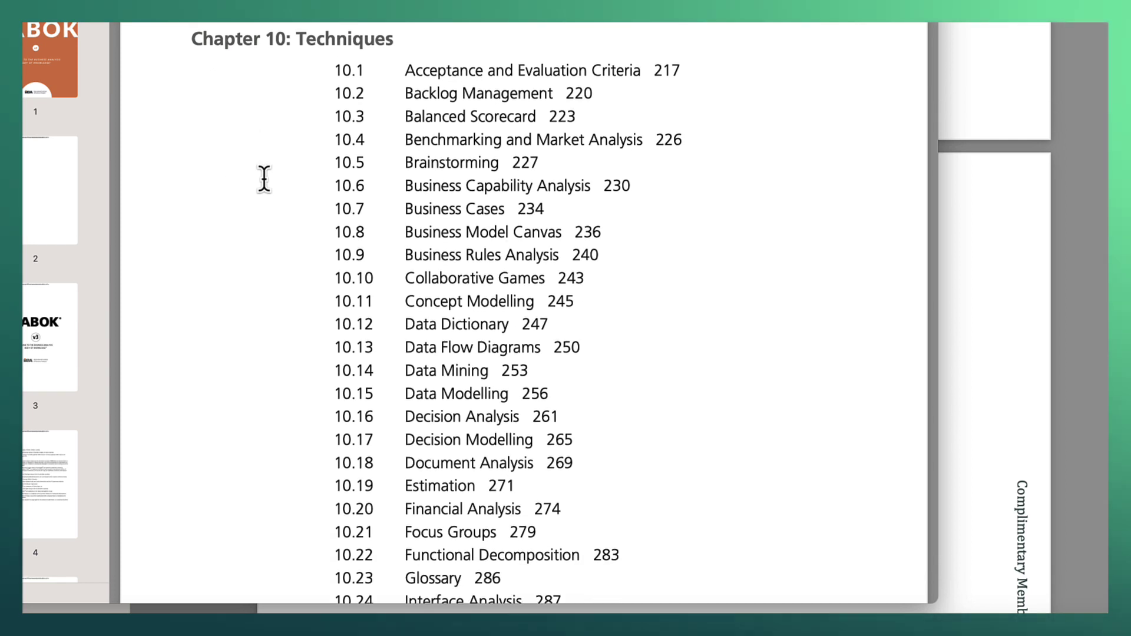
{"action": "scroll", "coordinate": [264, 179], "scroll_direction": "down", "scroll_amount": 1}
{"action": "scroll", "coordinate": [264, 178], "scroll_direction": "down", "scroll_amount": 3}
{"action": "scroll", "coordinate": [264, 179], "scroll_direction": "down", "scroll_amount": 3}
{"action": "scroll", "coordinate": [264, 179], "scroll_direction": "down", "scroll_amount": 5}
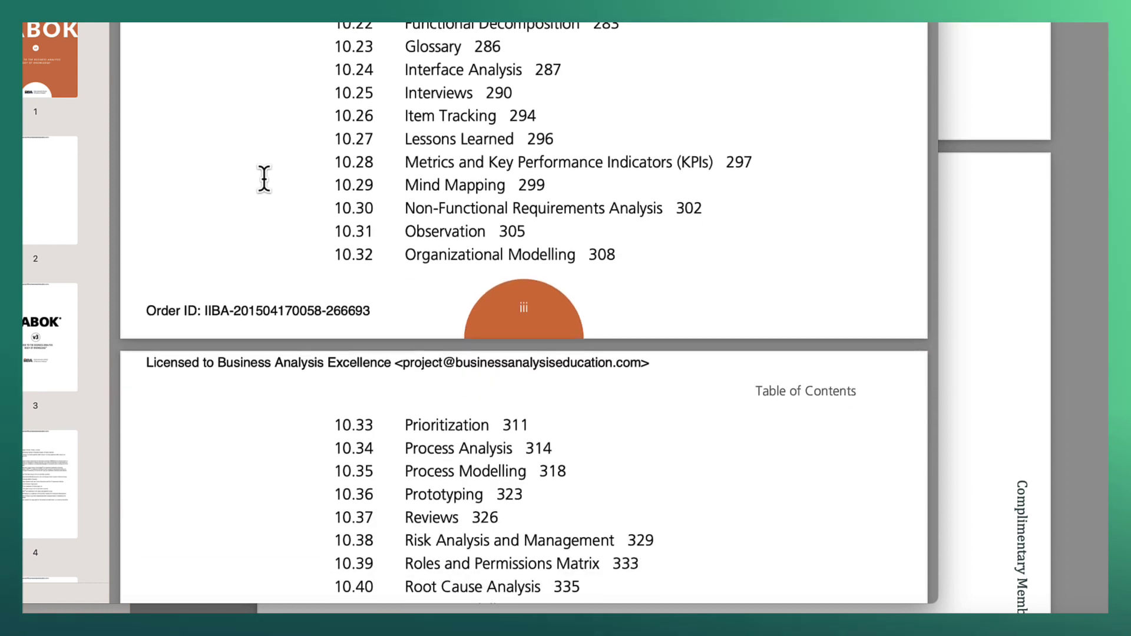
{"action": "scroll", "coordinate": [264, 178], "scroll_direction": "down", "scroll_amount": 4}
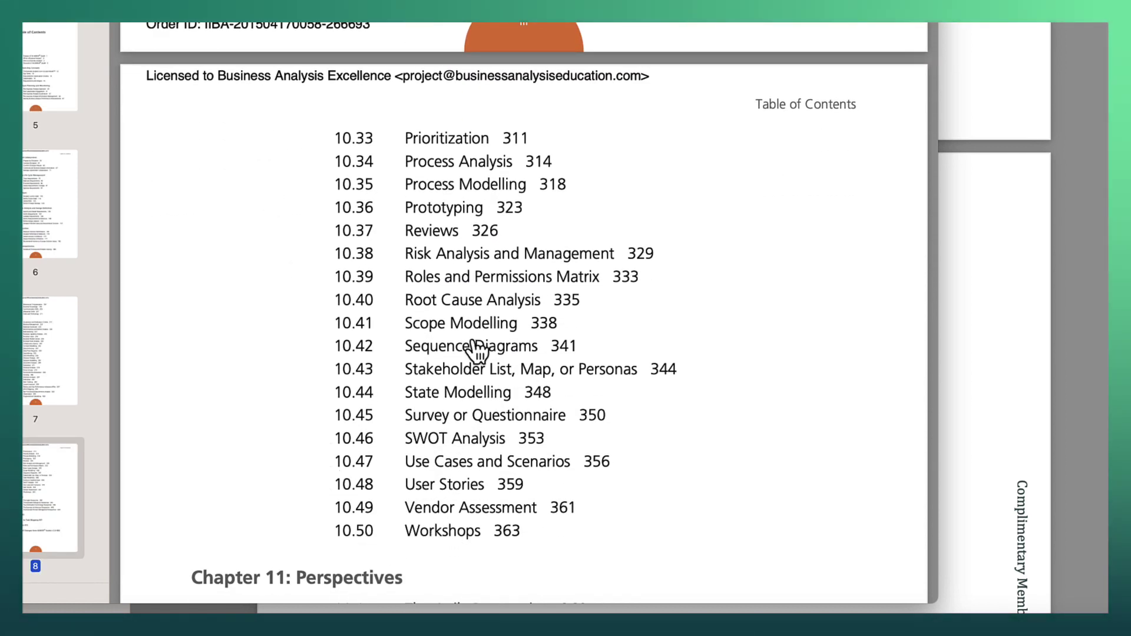
{"action": "scroll", "coordinate": [477, 352], "scroll_direction": "up", "scroll_amount": 12}
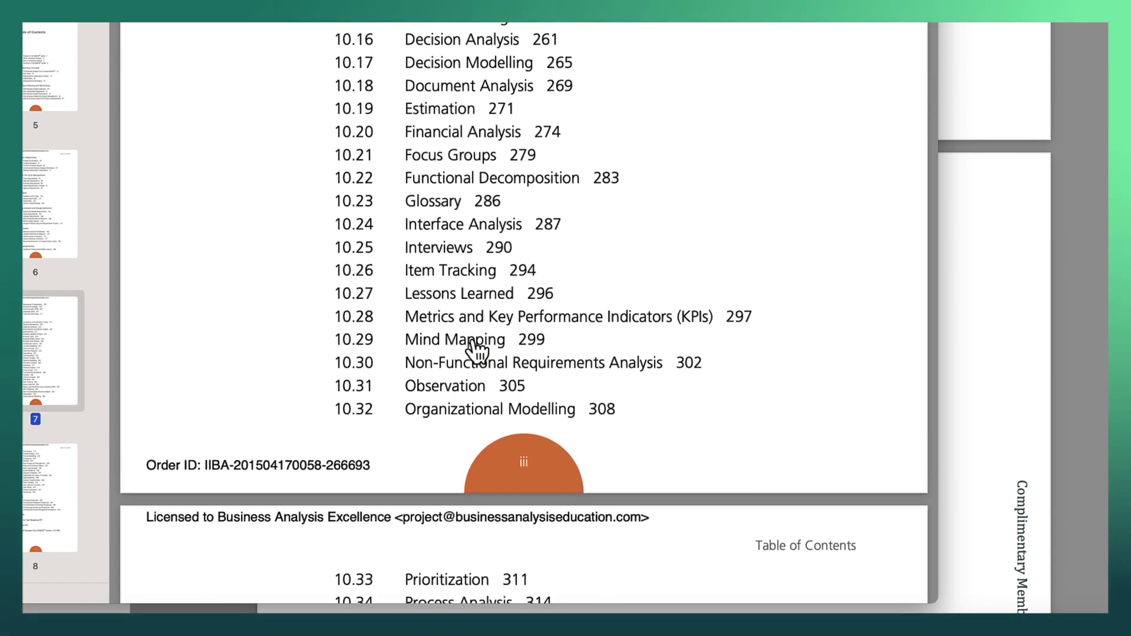
{"action": "scroll", "coordinate": [475, 353], "scroll_direction": "up", "scroll_amount": 5}
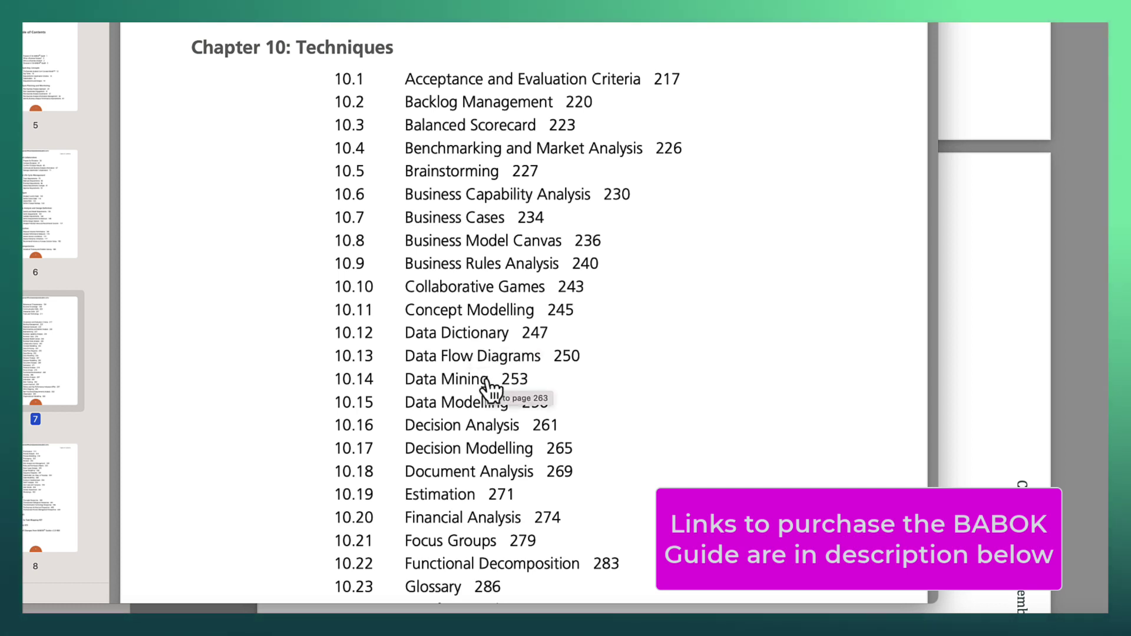
{"action": "scroll", "coordinate": [493, 383], "scroll_direction": "down", "scroll_amount": 1}
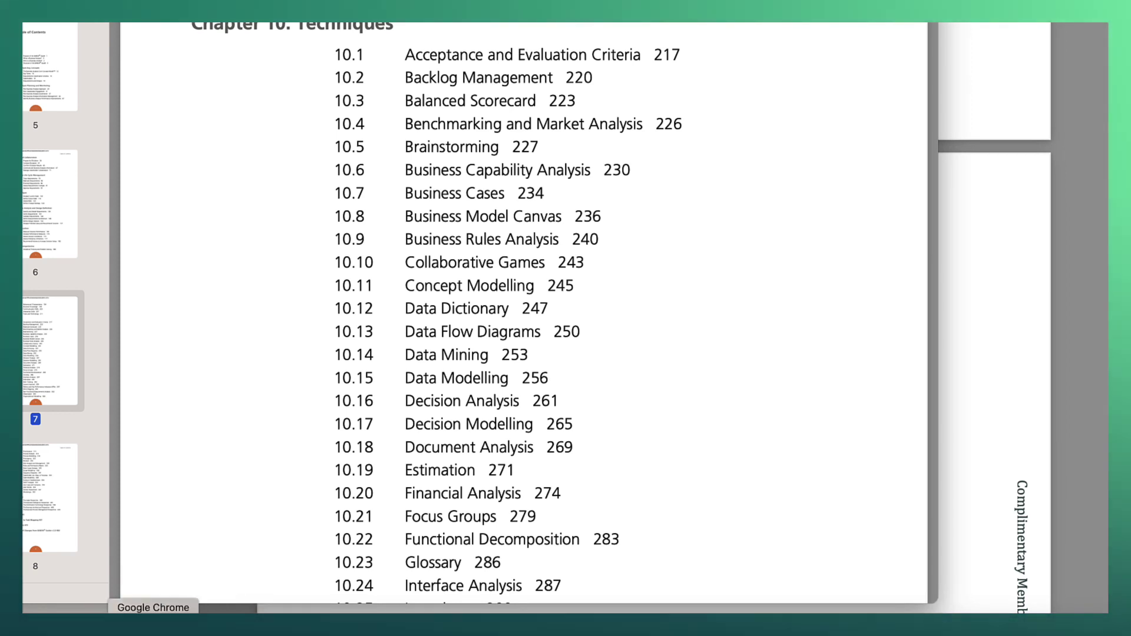
Return to Notion and open the User Stories template from the Project Template Dashboard
{"action": "left_click", "coordinate": [153, 613]}
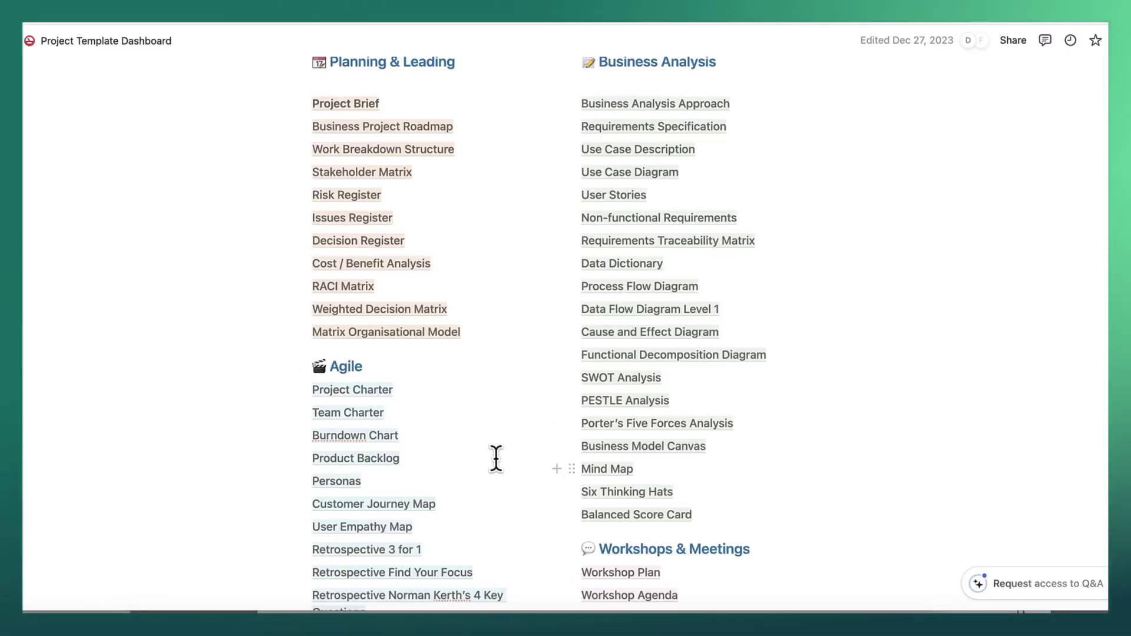
{"action": "mouse_move", "coordinate": [639, 206]}
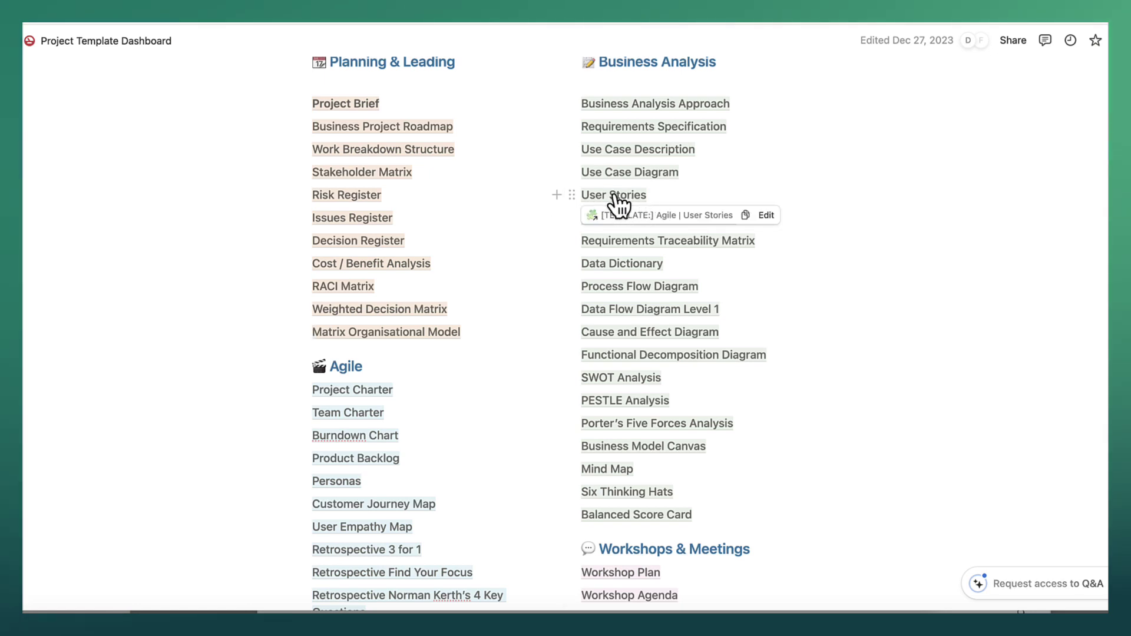
{"action": "left_click", "coordinate": [616, 201]}
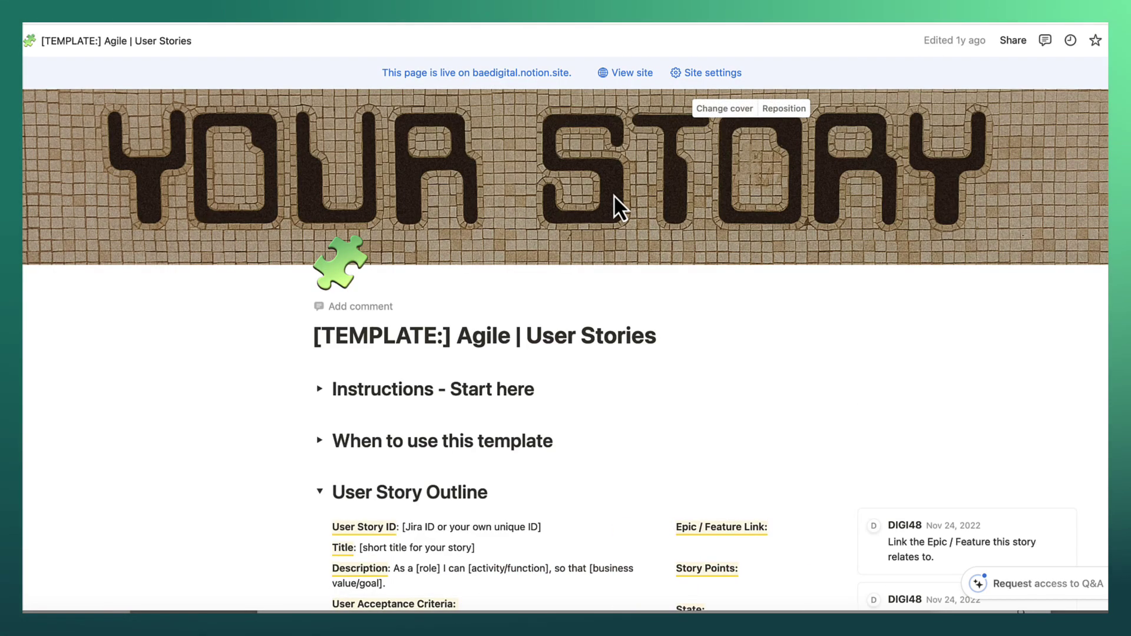
Scroll the template down to the User Story Outline's Given/When/Then acceptance scenarios
{"action": "scroll", "coordinate": [250, 399], "scroll_direction": "down", "scroll_amount": 2}
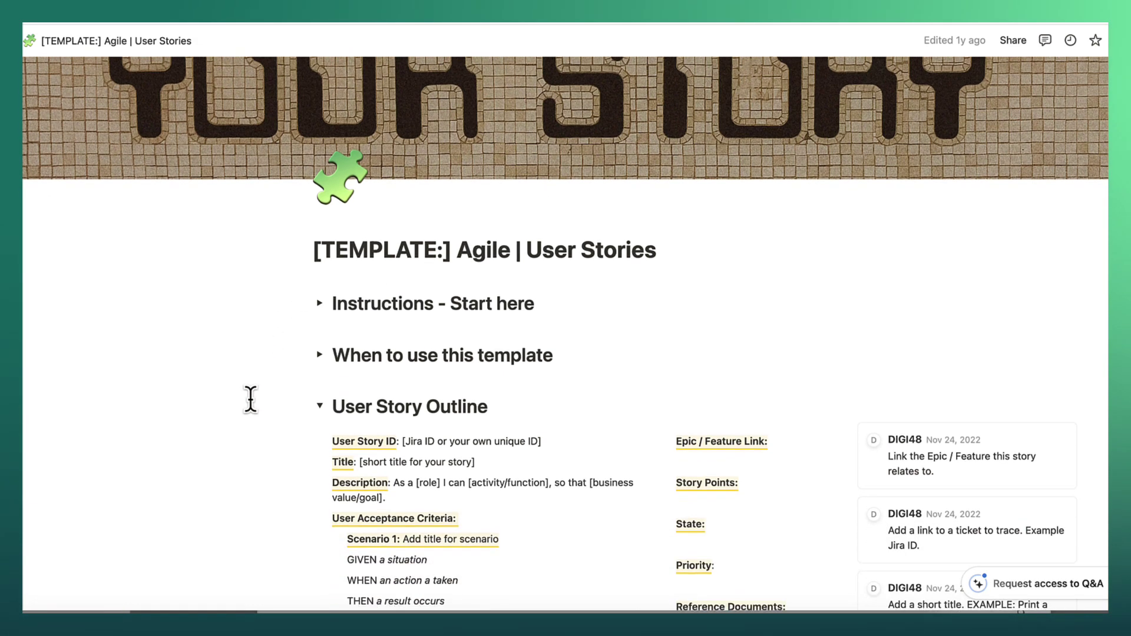
{"action": "scroll", "coordinate": [250, 399], "scroll_direction": "down", "scroll_amount": 2}
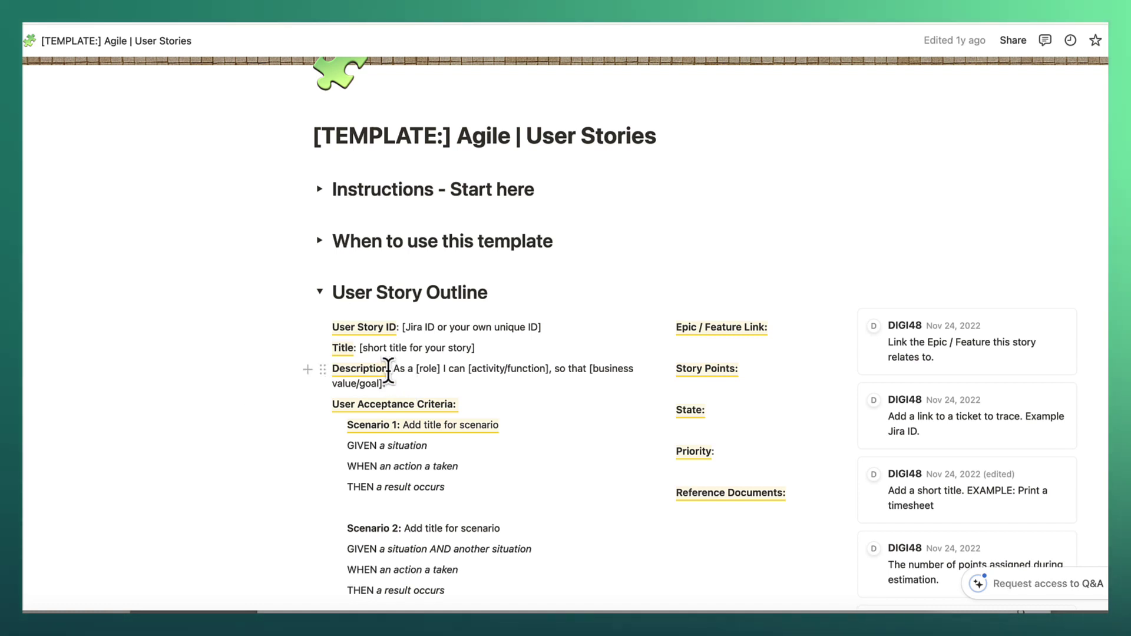
{"action": "triple_click", "coordinate": [410, 377]}
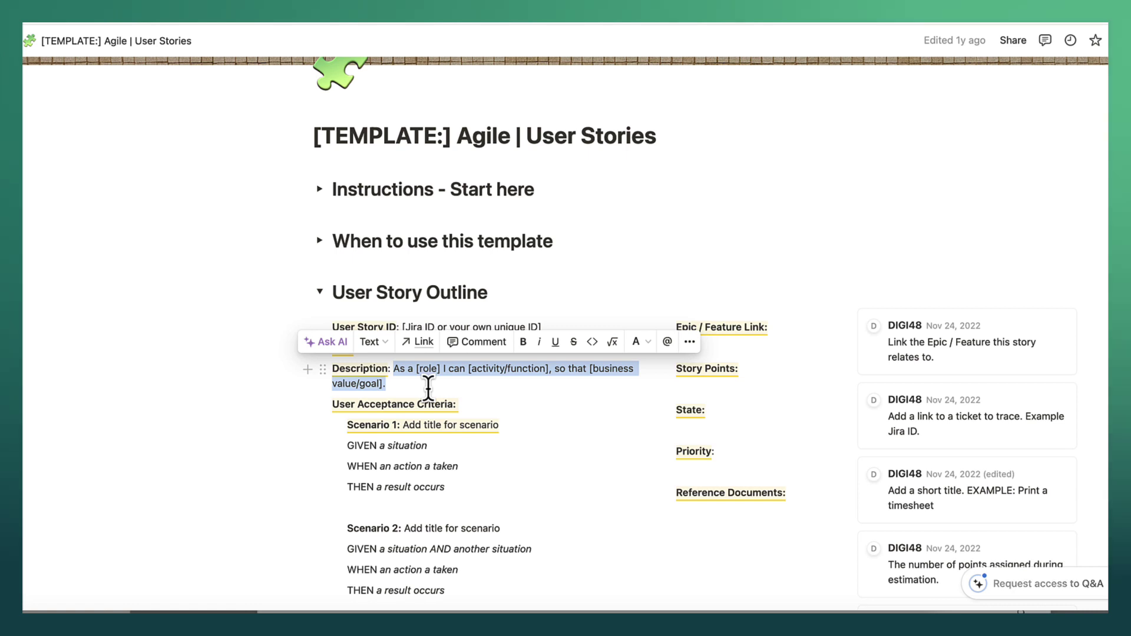
{"action": "left_click", "coordinate": [428, 386]}
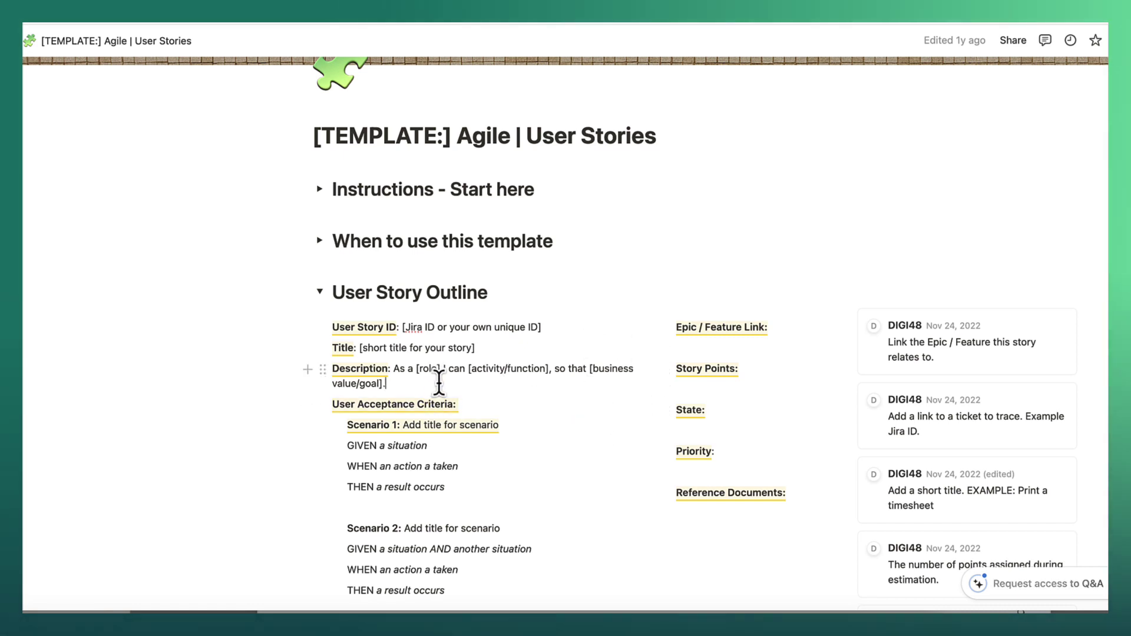
{"action": "scroll", "coordinate": [437, 377], "scroll_direction": "down", "scroll_amount": 2}
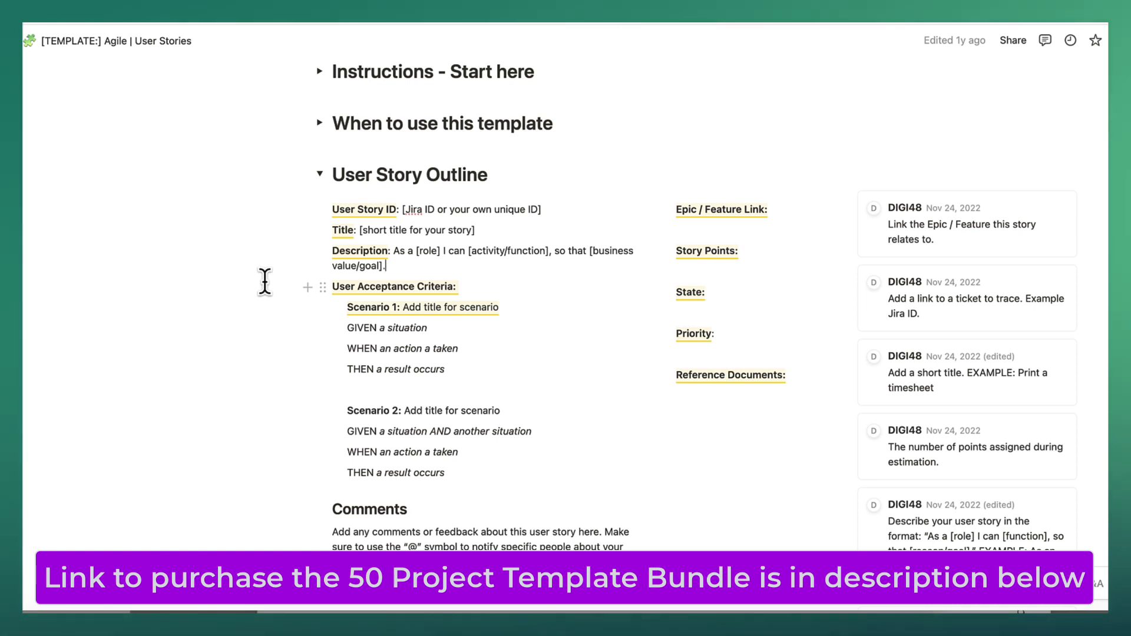
{"action": "scroll", "coordinate": [270, 296], "scroll_direction": "down", "scroll_amount": 3}
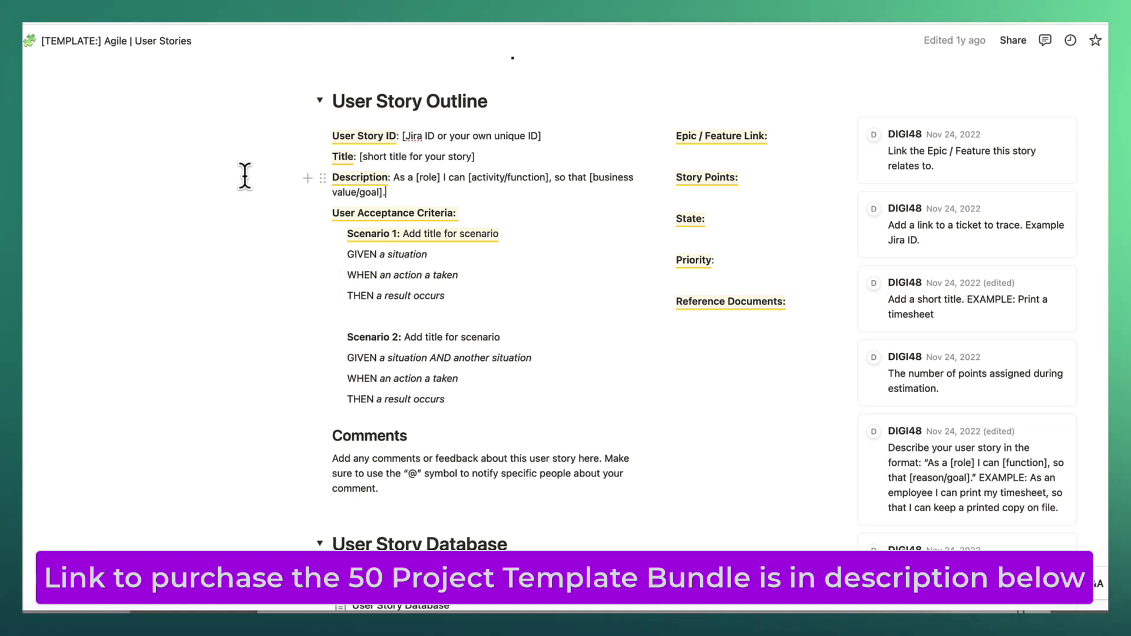
{"action": "left_click", "coordinate": [605, 131]}
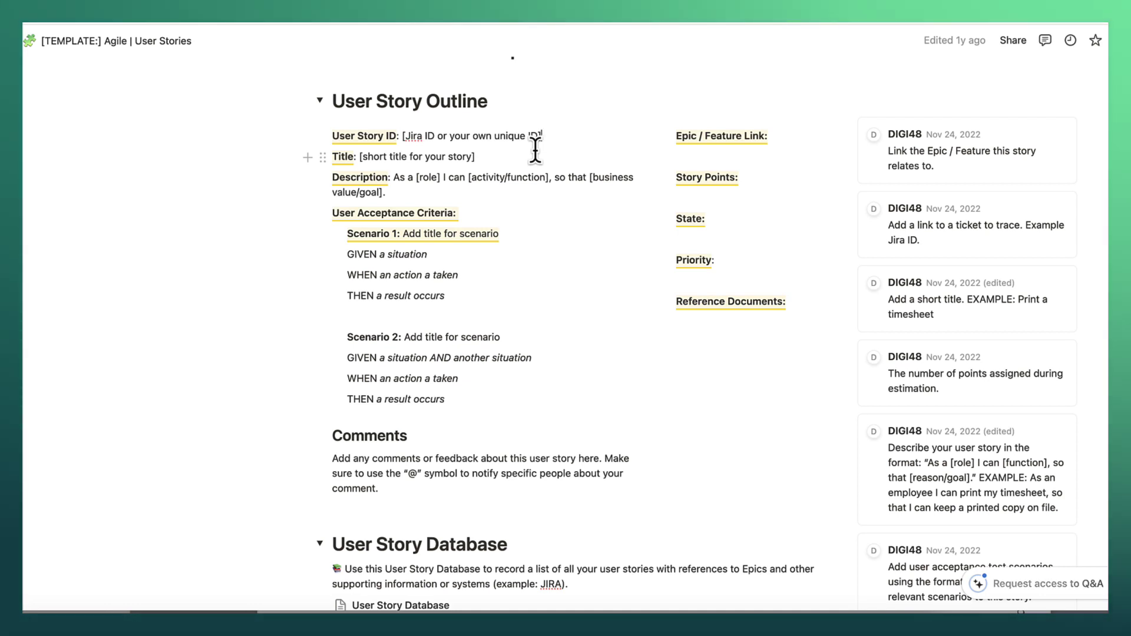
{"action": "left_click", "coordinate": [498, 157]}
{"action": "left_click_drag", "start_coordinate": [461, 156], "coordinate": [359, 157]}
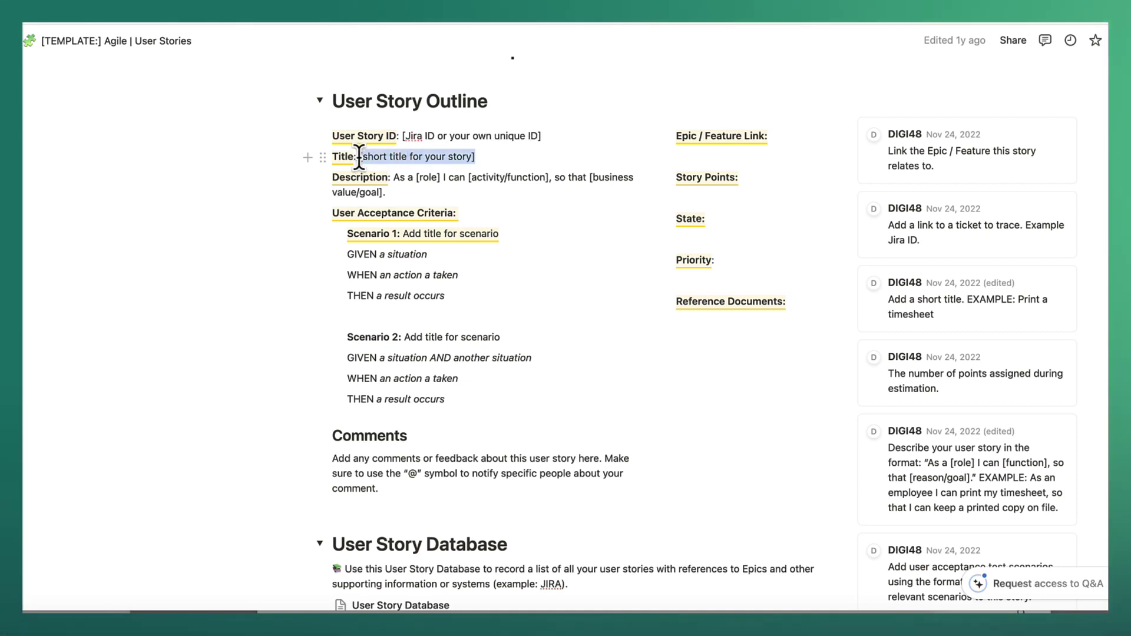
{"action": "left_click", "coordinate": [543, 156]}
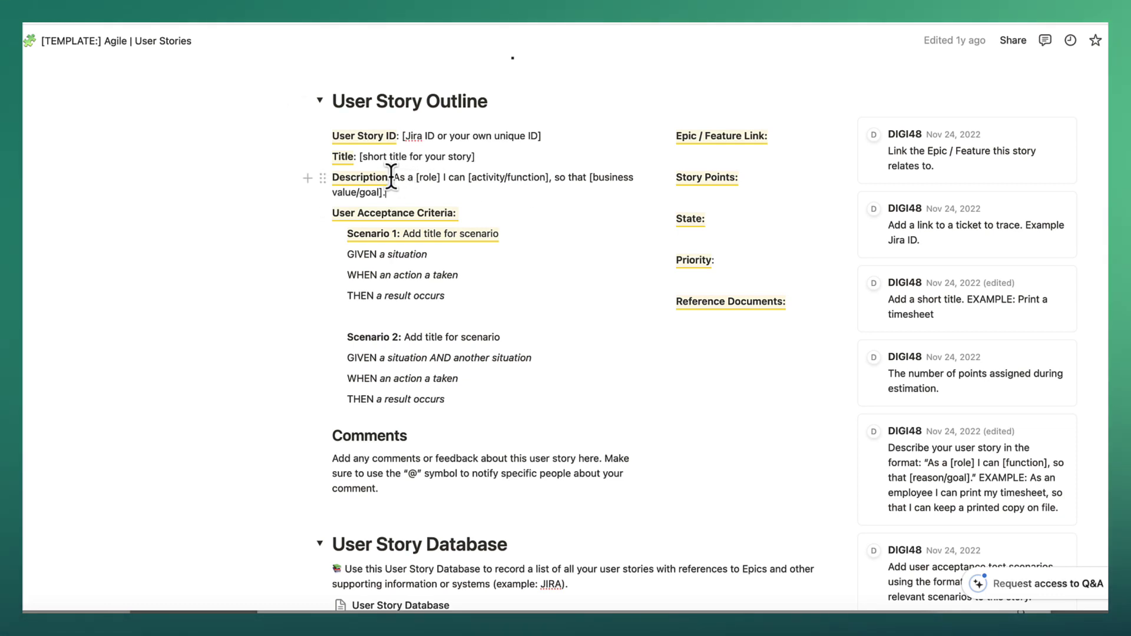
{"action": "left_click_drag", "start_coordinate": [394, 178], "coordinate": [406, 189]}
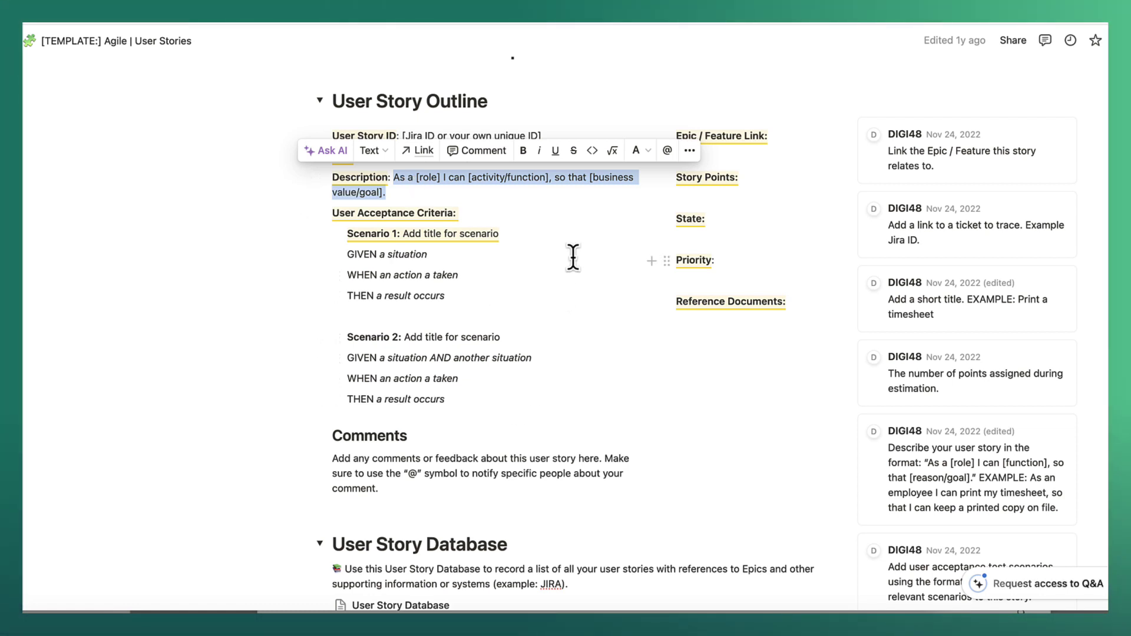
{"action": "left_click", "coordinate": [580, 206]}
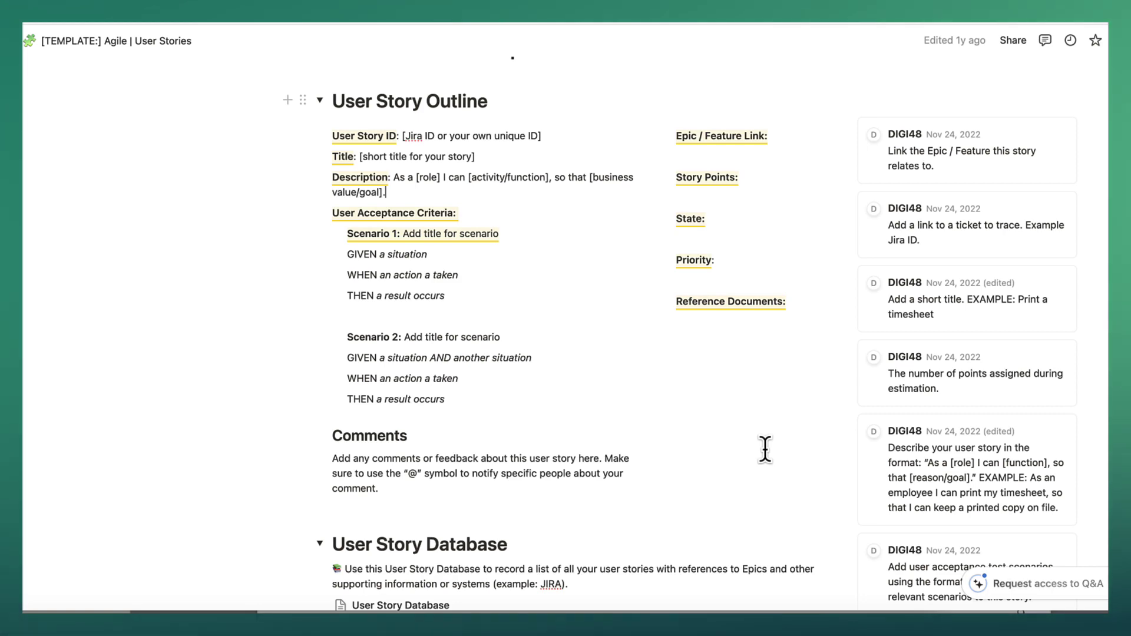
Place the caret after the Description line in the outline with its two GIVEN/WHEN/THEN scenarios
{"action": "scroll", "coordinate": [765, 449], "scroll_direction": "down", "scroll_amount": 3}
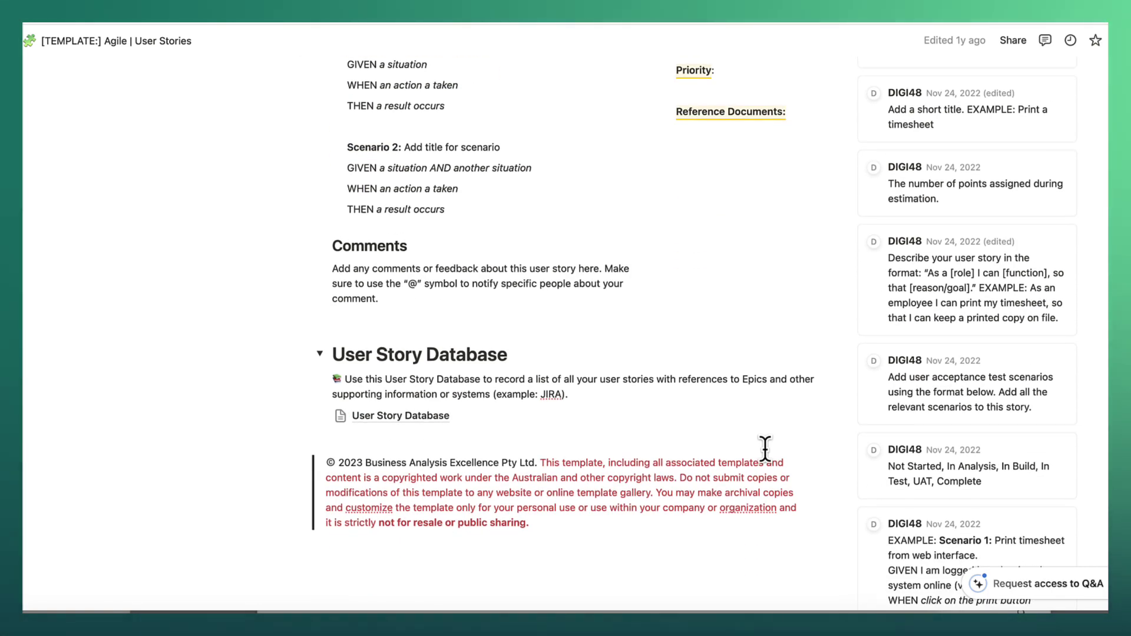
{"action": "scroll", "coordinate": [765, 449], "scroll_direction": "up", "scroll_amount": 4}
{"action": "left_click", "coordinate": [600, 236]}
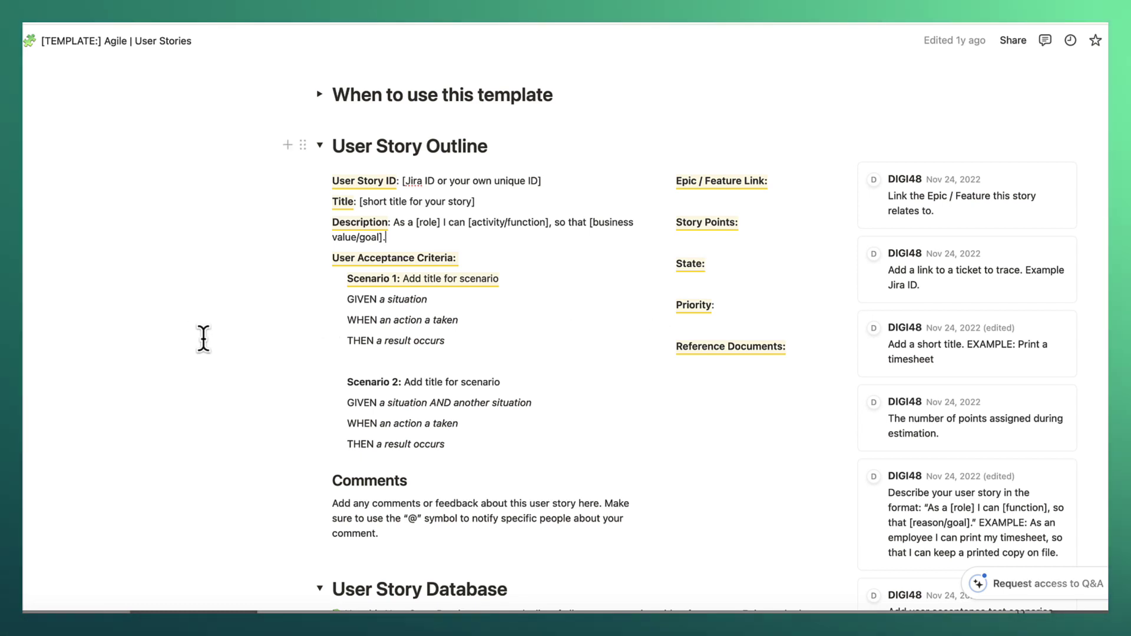
{"action": "scroll", "coordinate": [203, 337], "scroll_direction": "up", "scroll_amount": 1}
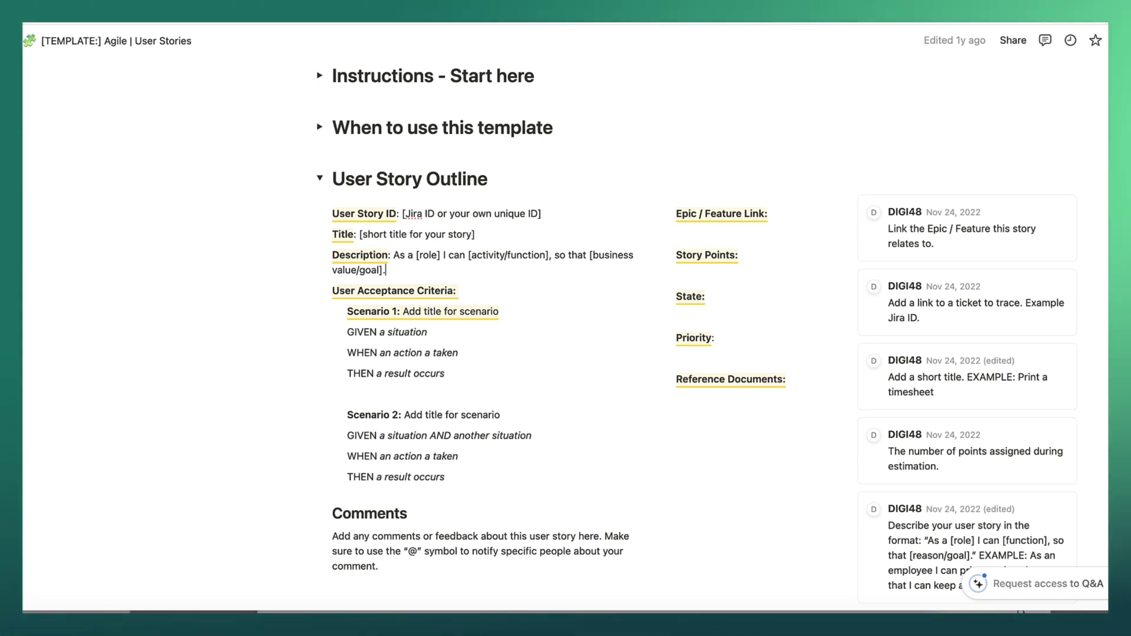
Place the insertion point after the Description line
{"action": "left_click", "coordinate": [386, 269]}
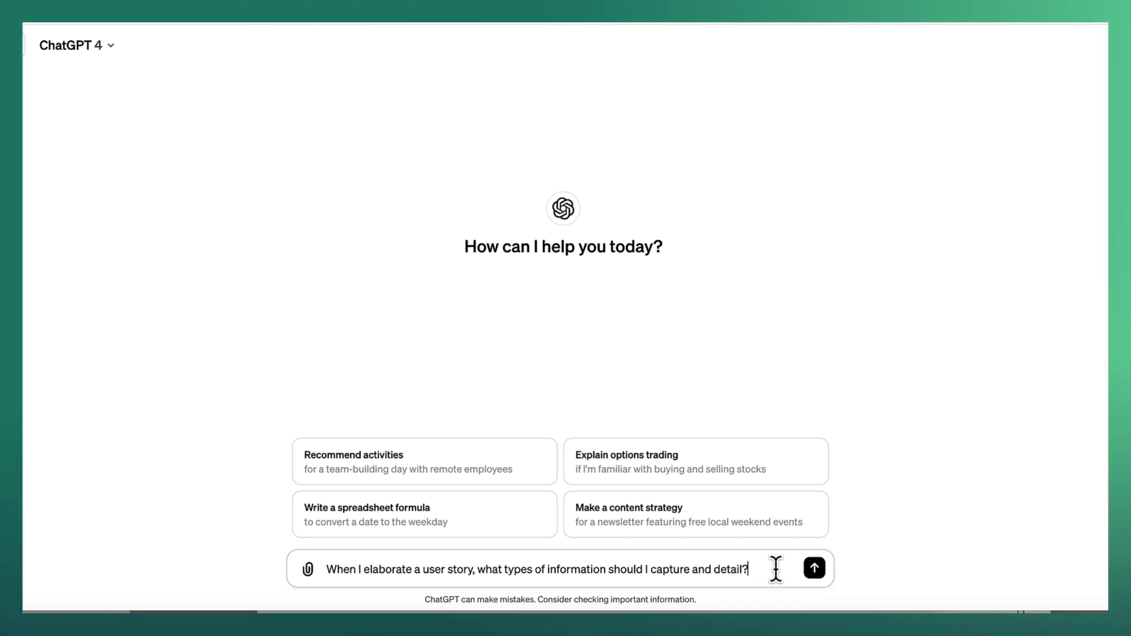
Send the user-story question and get the list from Acceptance Criteria to Non-functional Requirements
{"action": "left_click", "coordinate": [815, 569]}
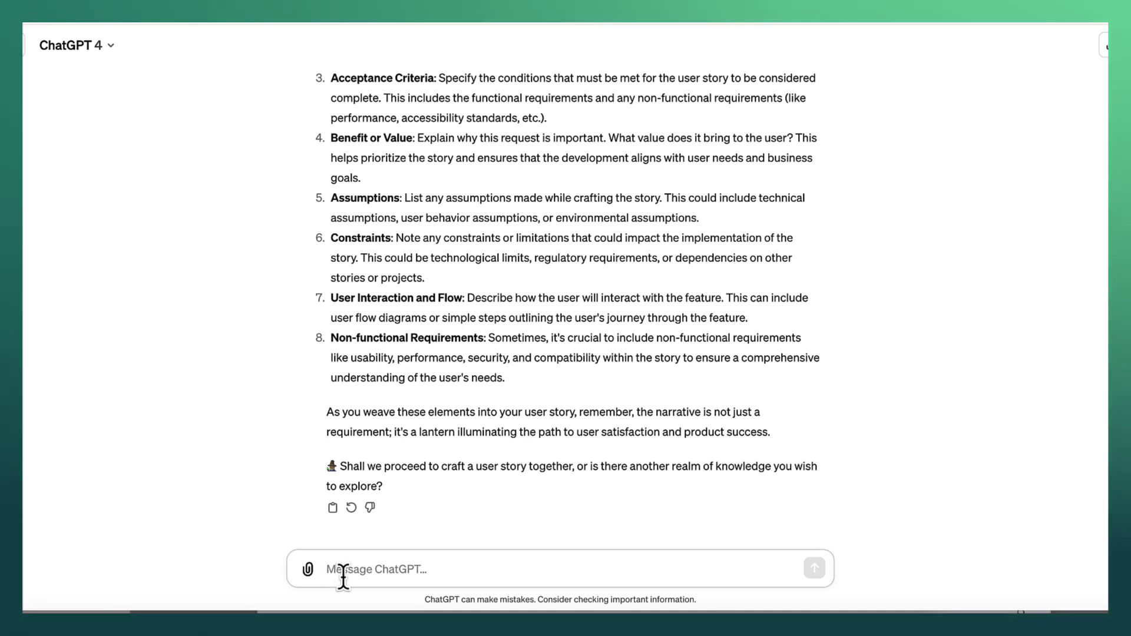
Send the follow-up 'Writ about data relat should this be included?' to ChatGPT
{"action": "type", "text": "Writ about da"}
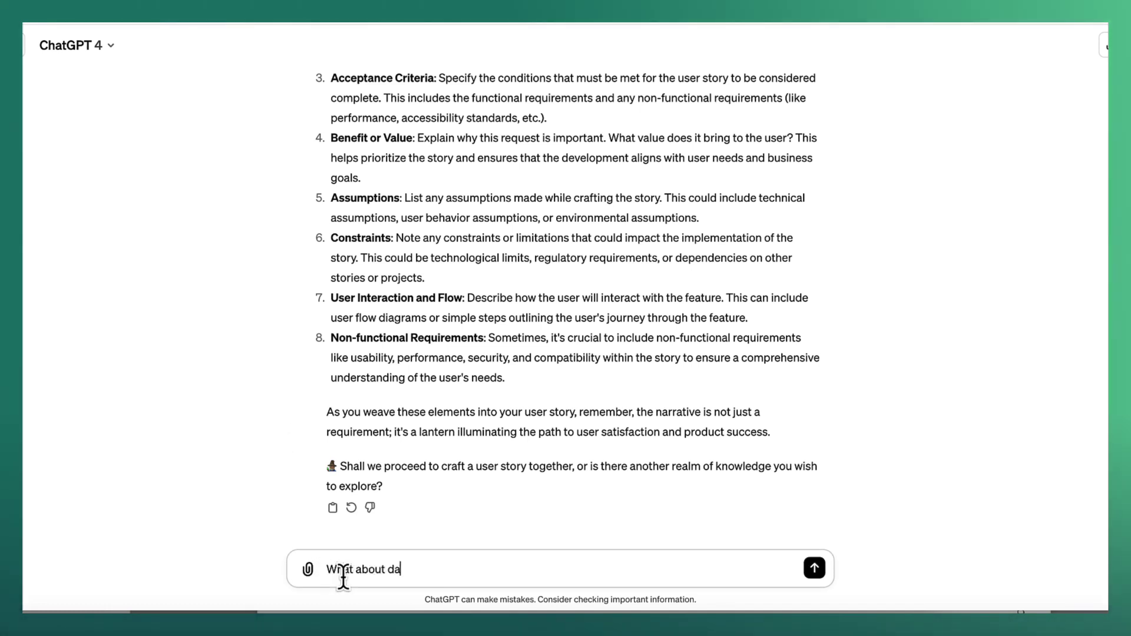
{"action": "type", "text": "ta related requirements? How"}
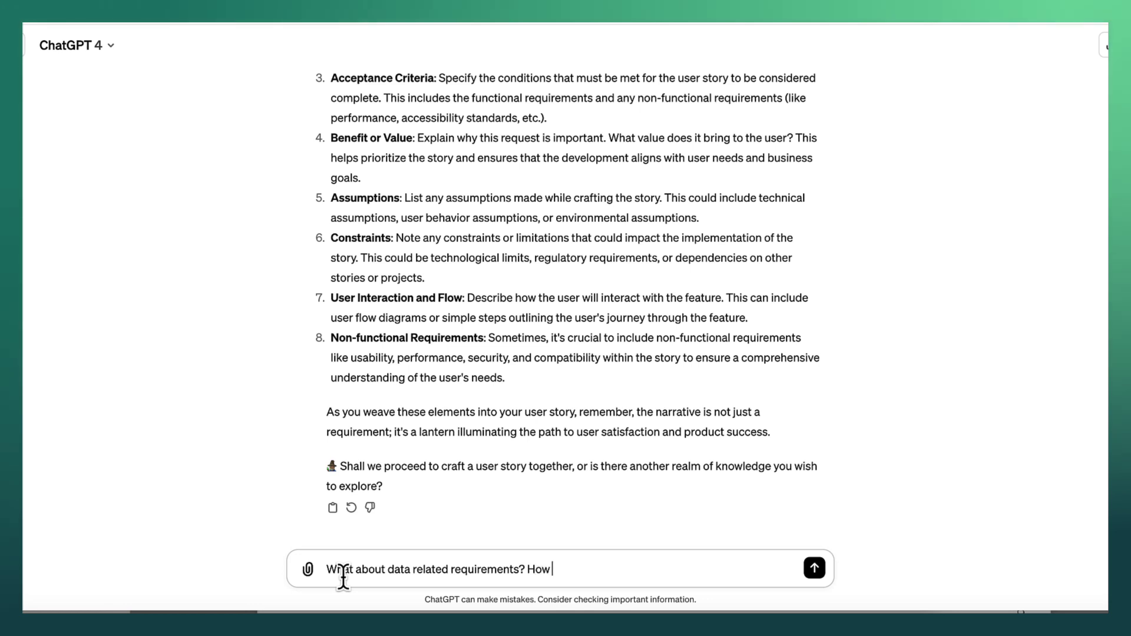
{"action": "type", "text": " should this b"}
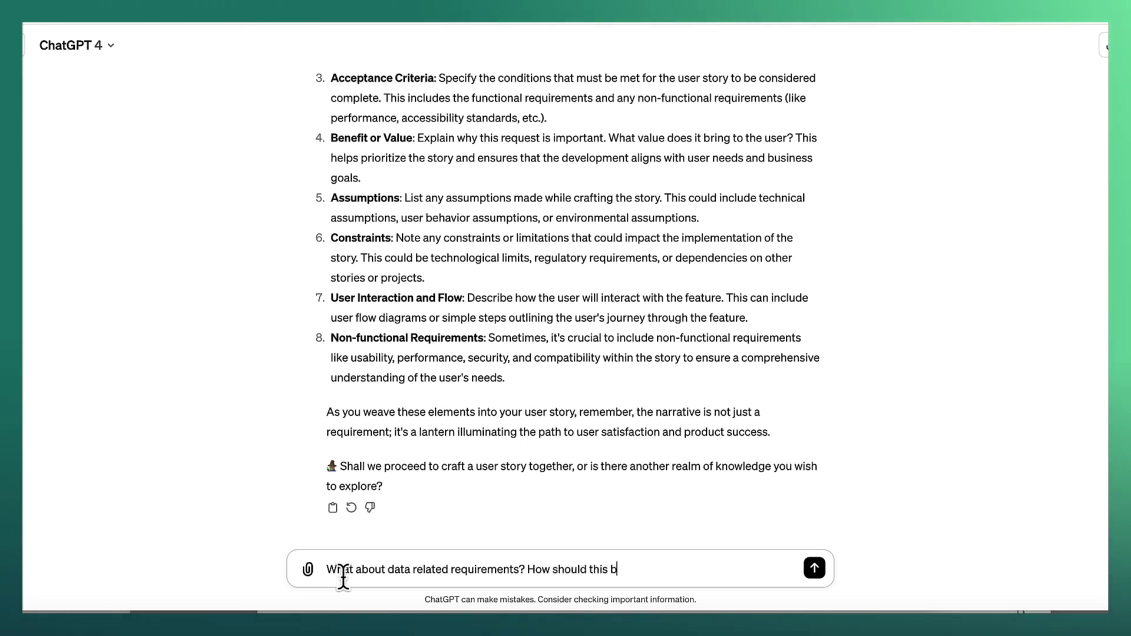
{"action": "type", "text": "e included?"}
{"action": "key", "text": "Return"}
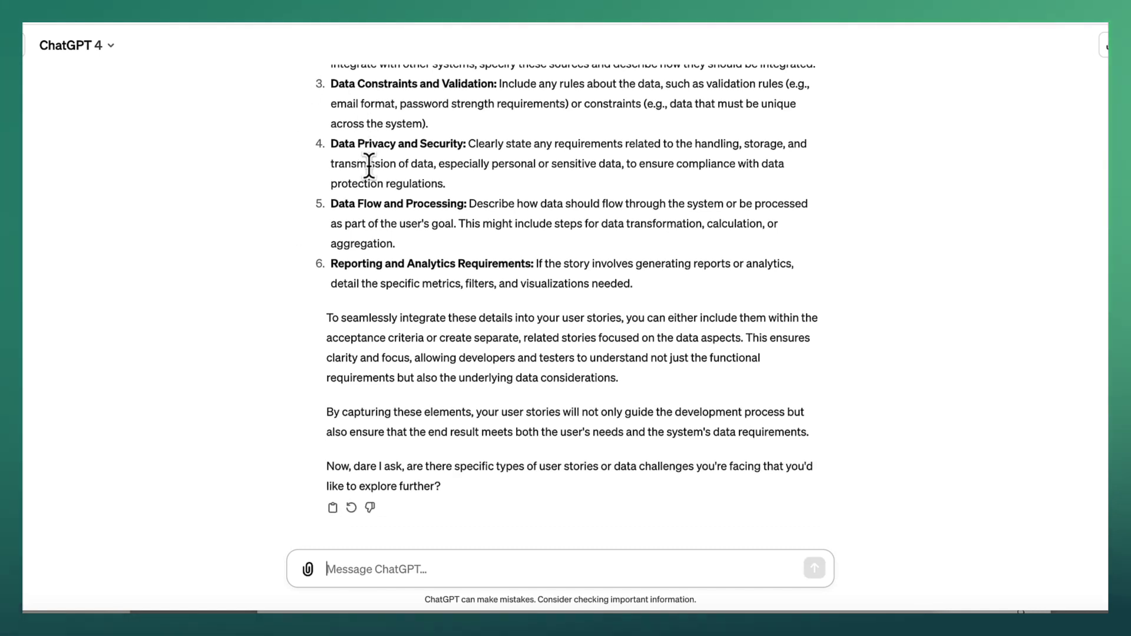
Scroll back up through the answer covering Data Attributes, Constraints and Validation, and Privacy and Security
{"action": "scroll", "coordinate": [369, 165], "scroll_direction": "up", "scroll_amount": 2}
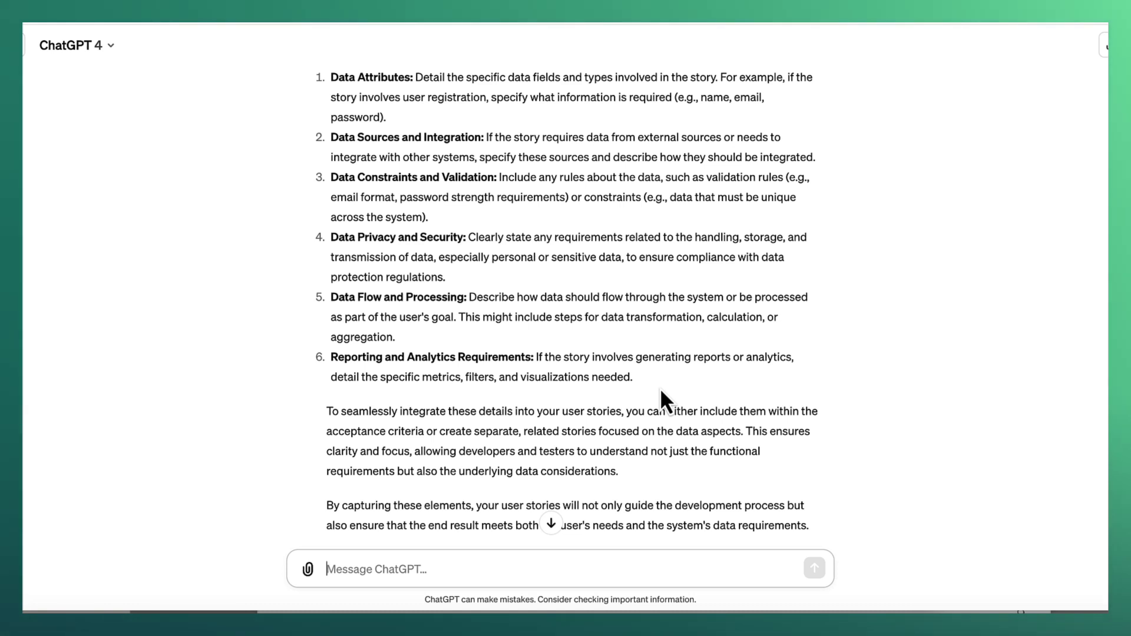
{"action": "left_click", "coordinate": [182, 22]}
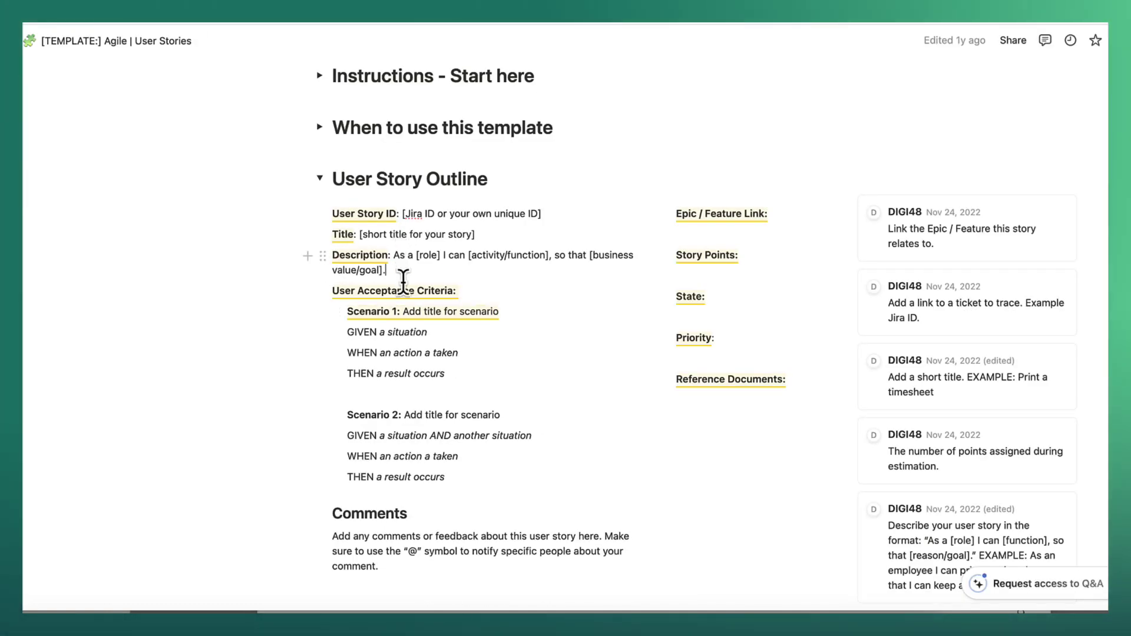
{"action": "left_click", "coordinate": [407, 273]}
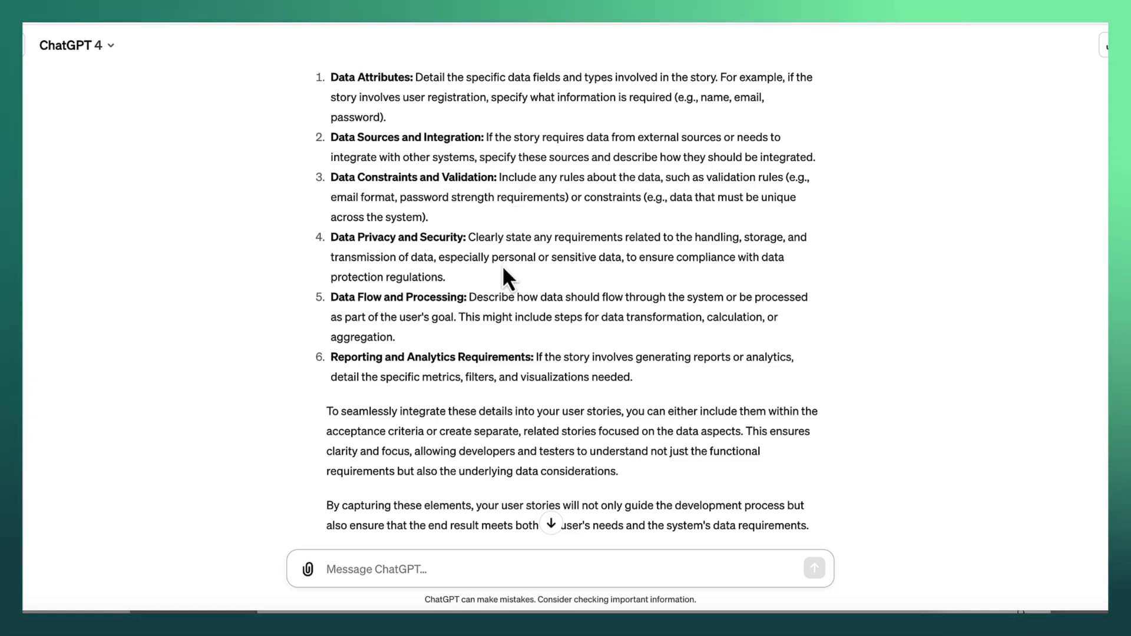
Scroll up to the Capturing Data-Related Requirements heading of the answer
{"action": "scroll", "coordinate": [504, 269], "scroll_direction": "up", "scroll_amount": 2}
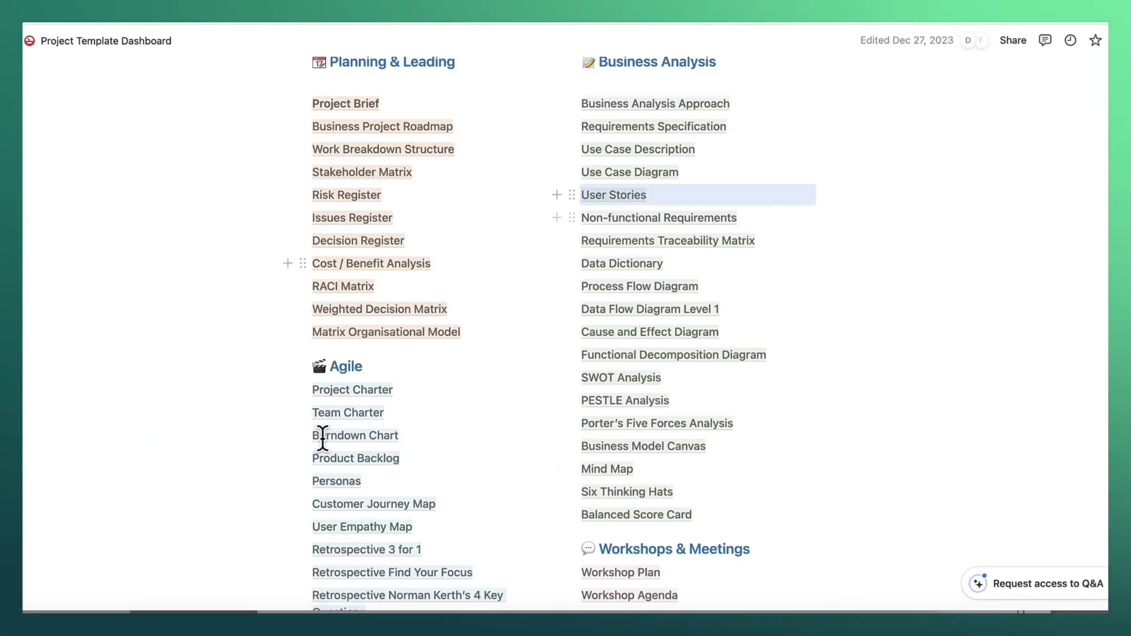
{"action": "scroll", "coordinate": [508, 321], "scroll_direction": "down", "scroll_amount": 4}
{"action": "scroll", "coordinate": [509, 321], "scroll_direction": "up", "scroll_amount": 4}
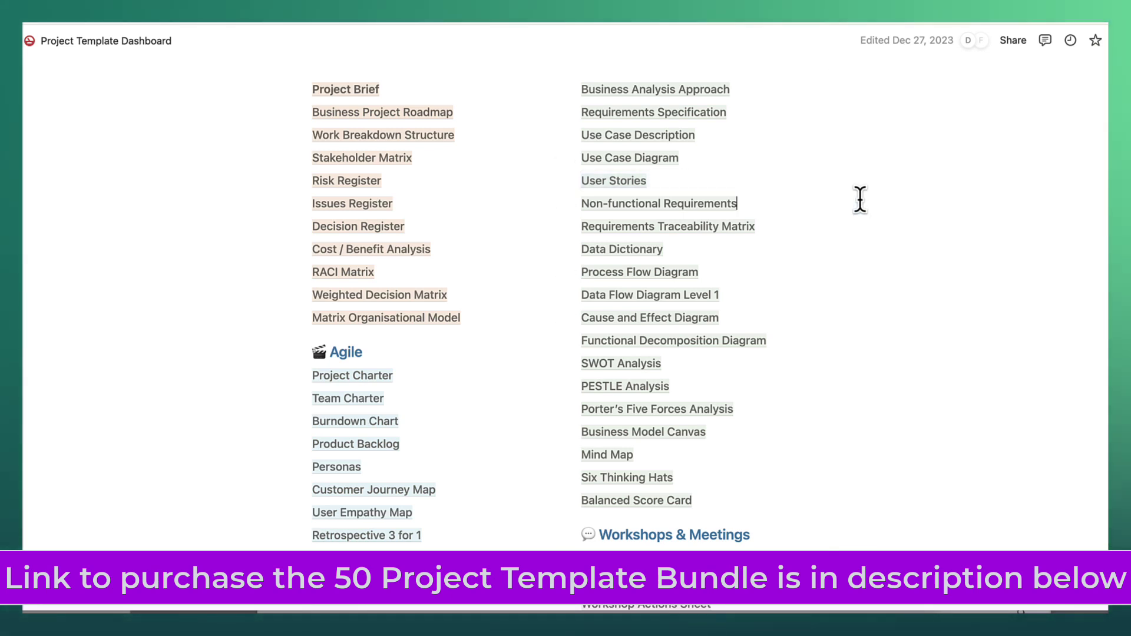
{"action": "mouse_move", "coordinate": [845, 266]}
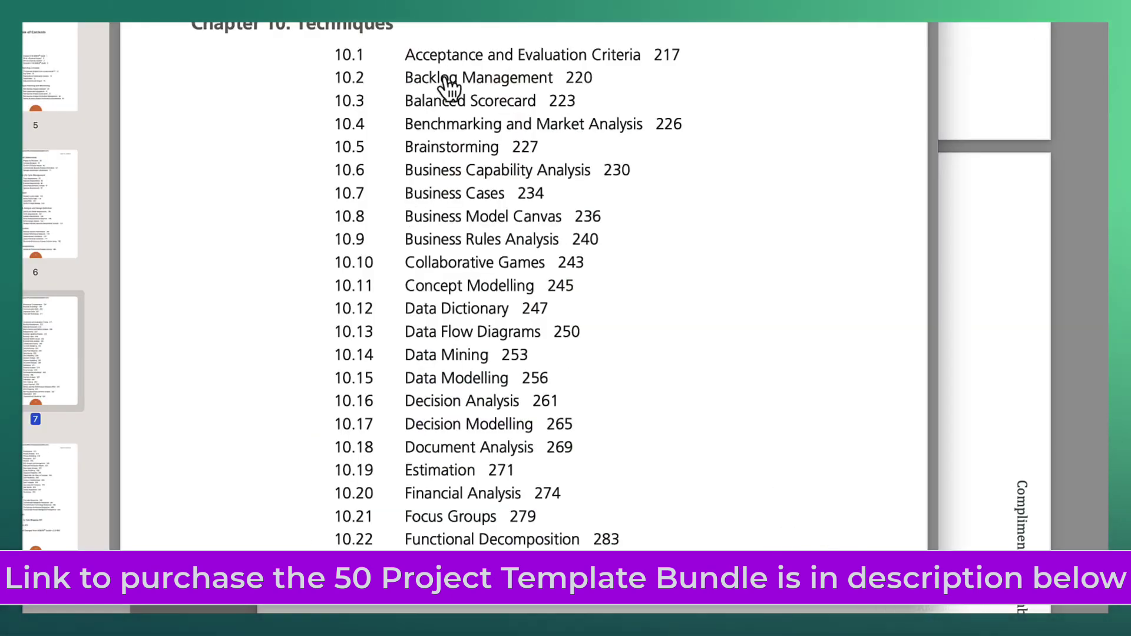
Switch Preview to the AgileExtension PDF using the Window menu's document list
{"action": "scroll", "coordinate": [467, 457], "scroll_direction": "down", "scroll_amount": 5}
{"action": "scroll", "coordinate": [467, 466], "scroll_direction": "up", "scroll_amount": 5}
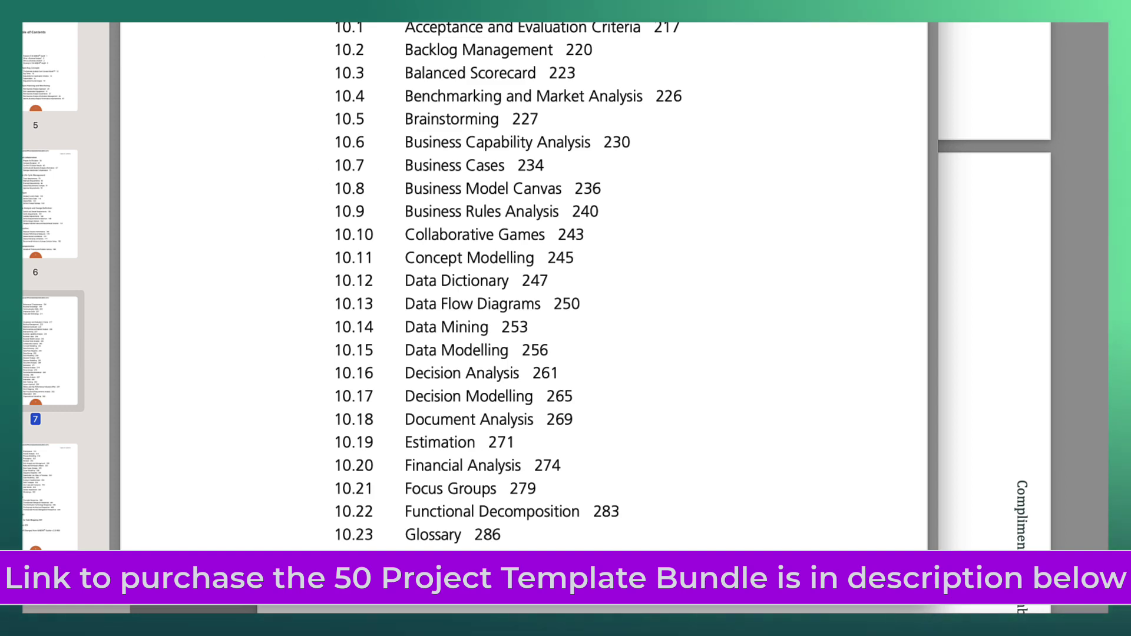
{"action": "left_click", "coordinate": [221, 23]}
{"action": "left_click", "coordinate": [276, 139]}
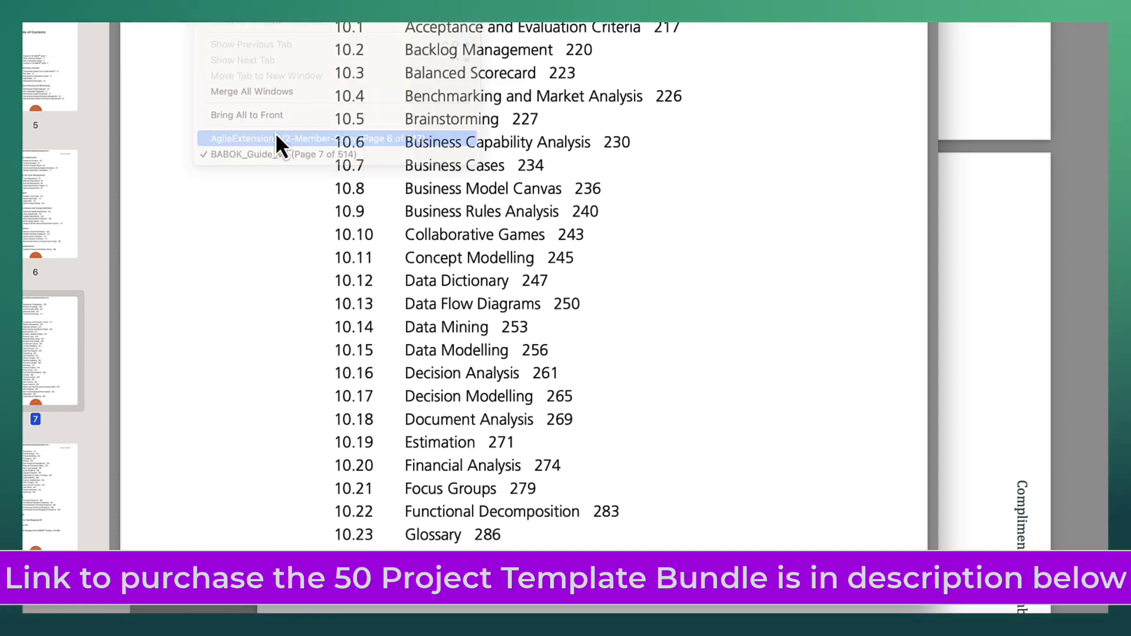
{"action": "scroll", "coordinate": [501, 268], "scroll_direction": "up", "scroll_amount": 5}
{"action": "scroll", "coordinate": [501, 268], "scroll_direction": "down", "scroll_amount": 5}
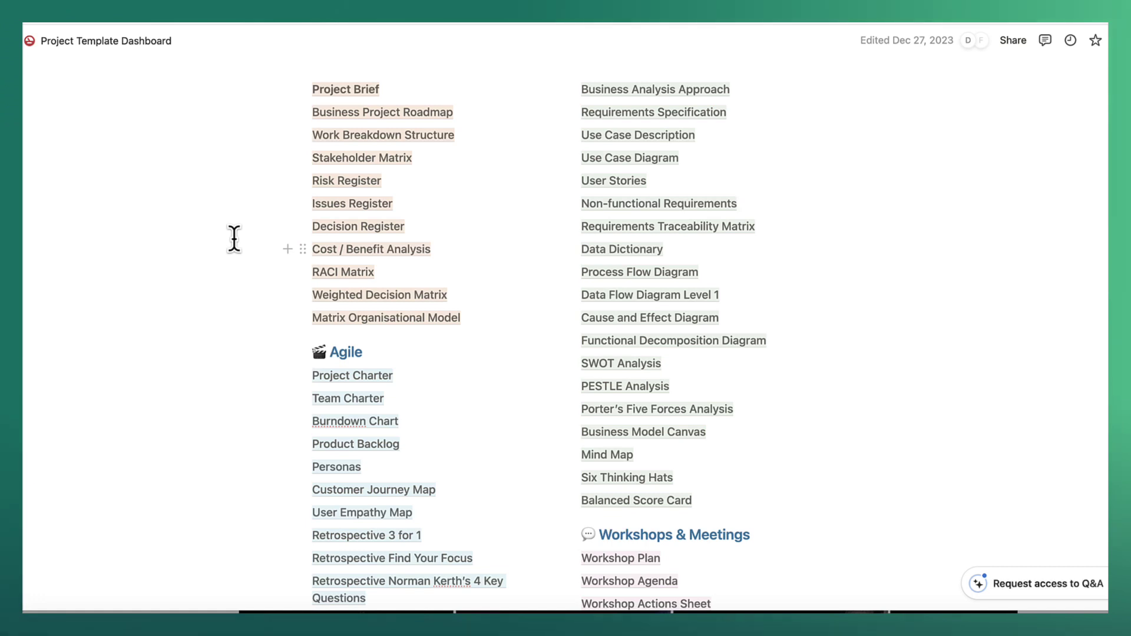
Scroll up to the Project Template Dashboard's title, cover image and its note on 50 Project Templates
{"action": "scroll", "coordinate": [234, 239], "scroll_direction": "up", "scroll_amount": 6}
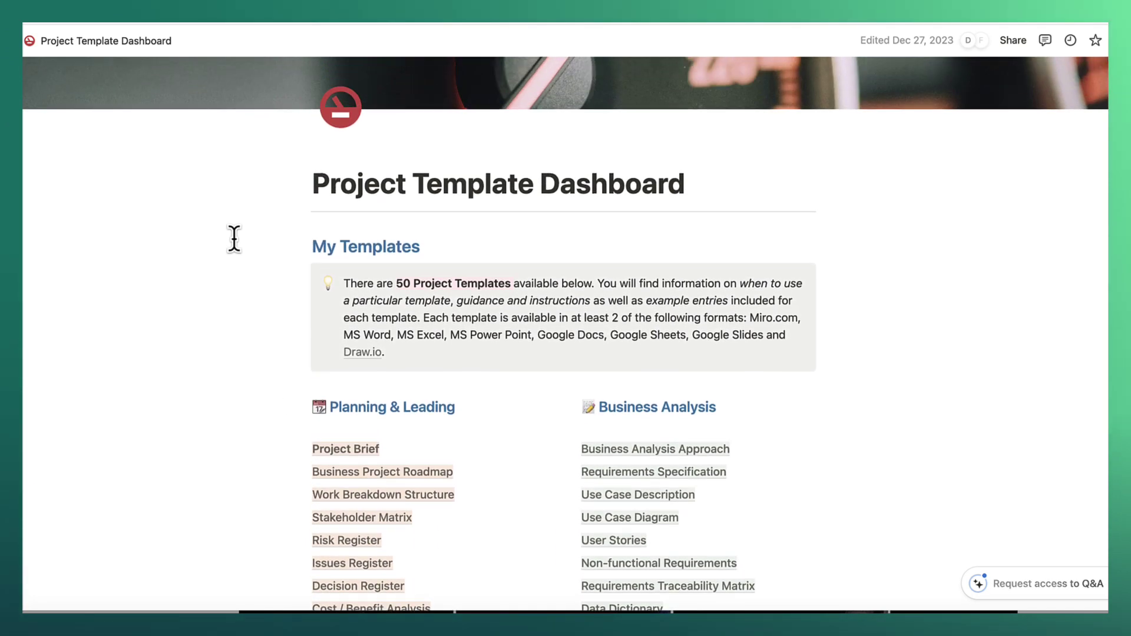
{"action": "scroll", "coordinate": [234, 239], "scroll_direction": "up", "scroll_amount": 3}
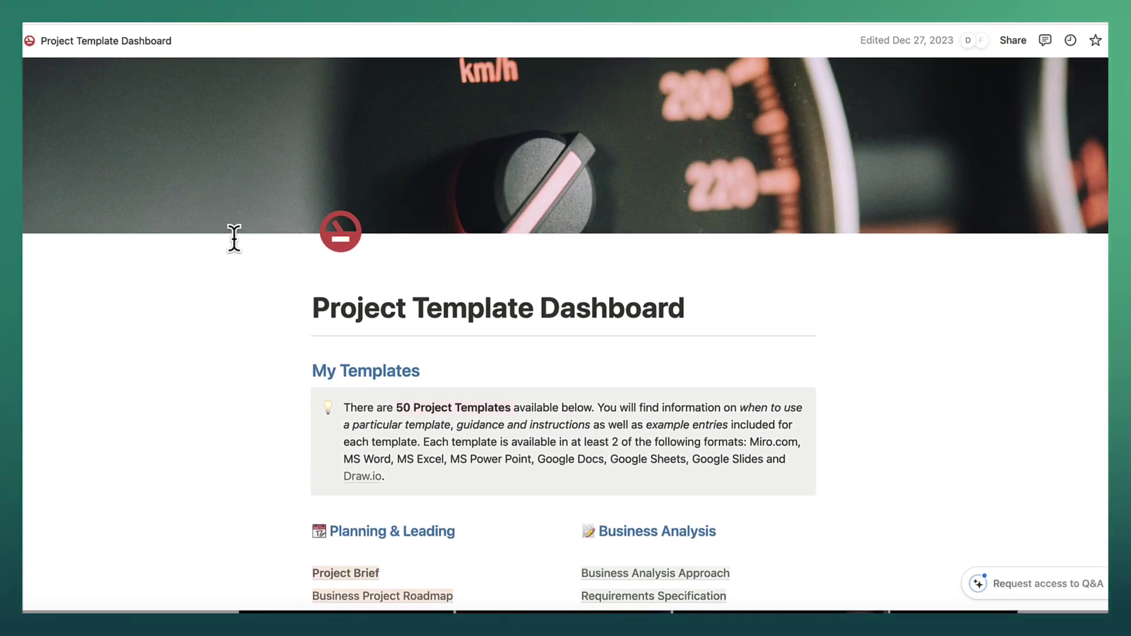